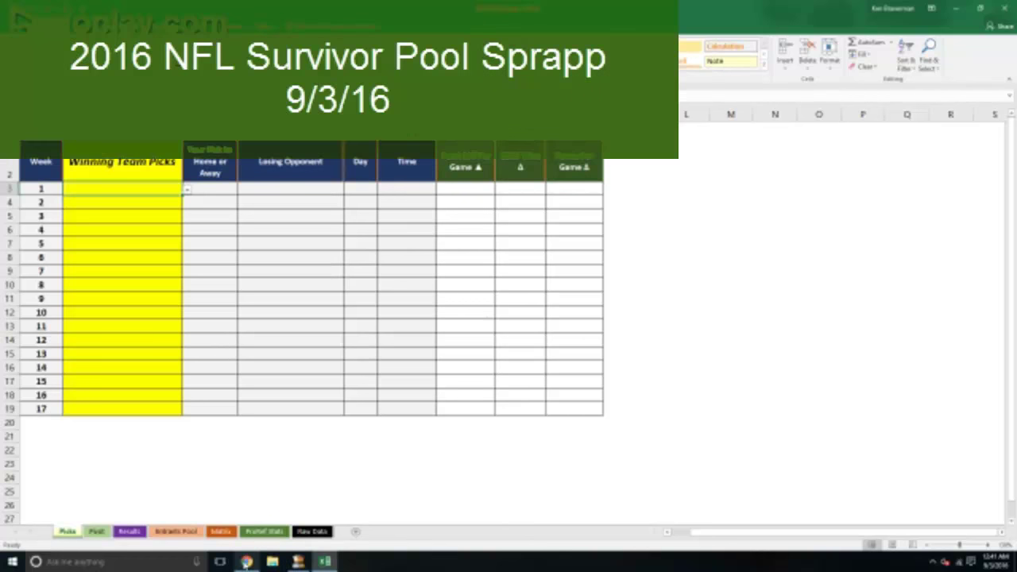
# Switch to Chrome, play the "NFL Survivor Pool Sprapp Week 8 Picks" video, check it in full screen, and pause it
pyautogui.click(247, 561)
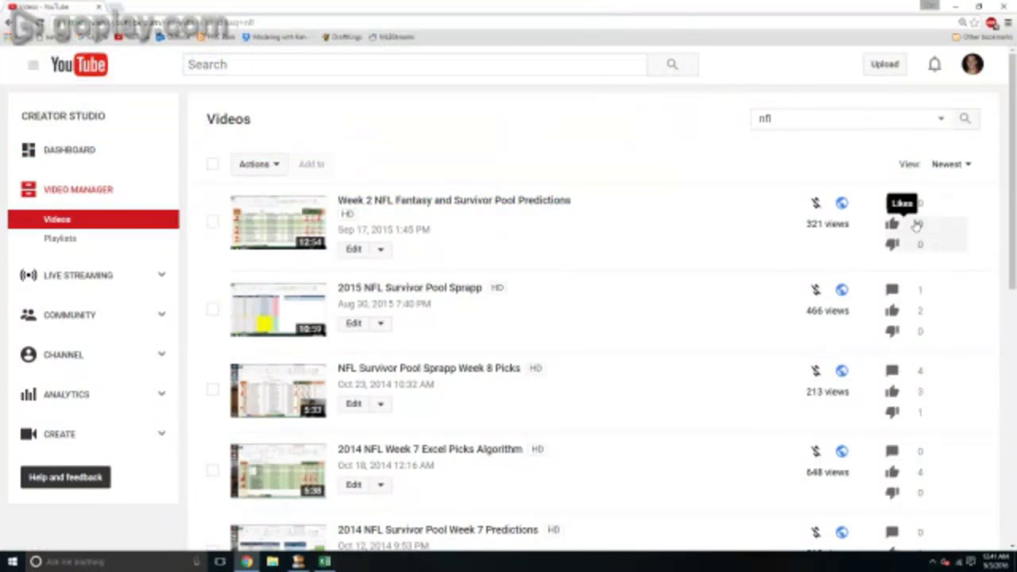
pyautogui.scroll(-1, 872, 278)
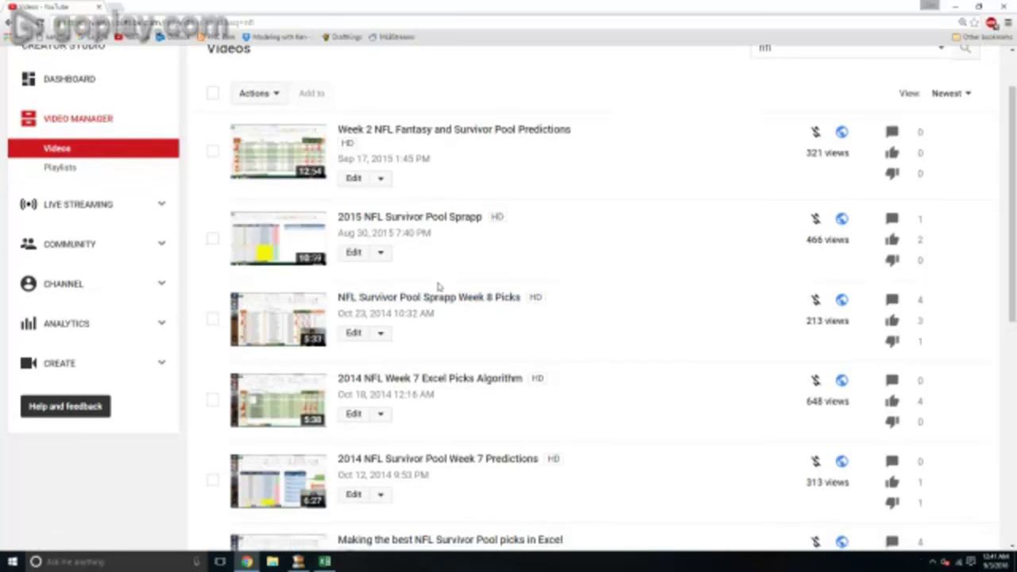
pyautogui.scroll(-1, 436, 290)
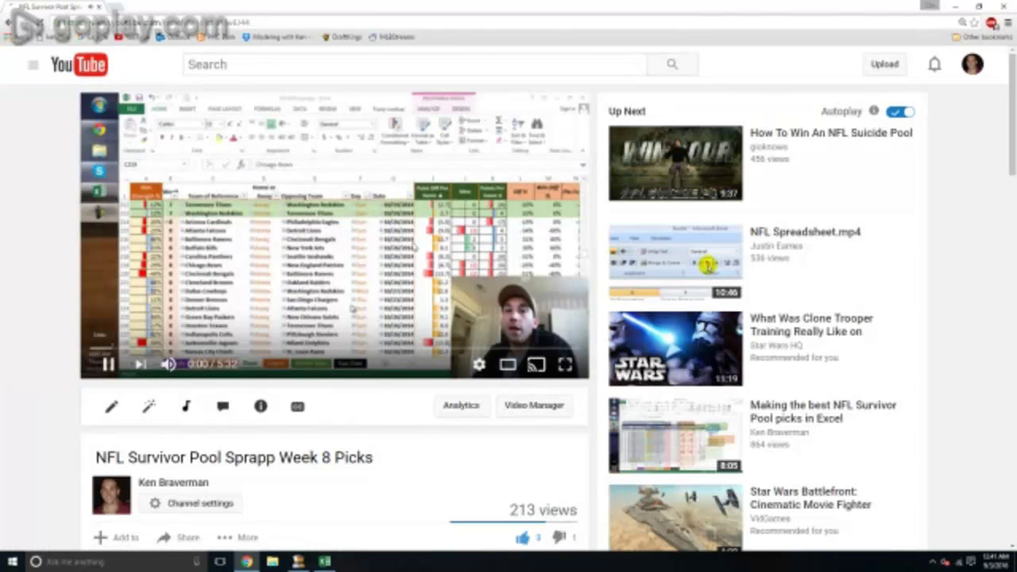
pyautogui.click(564, 364)
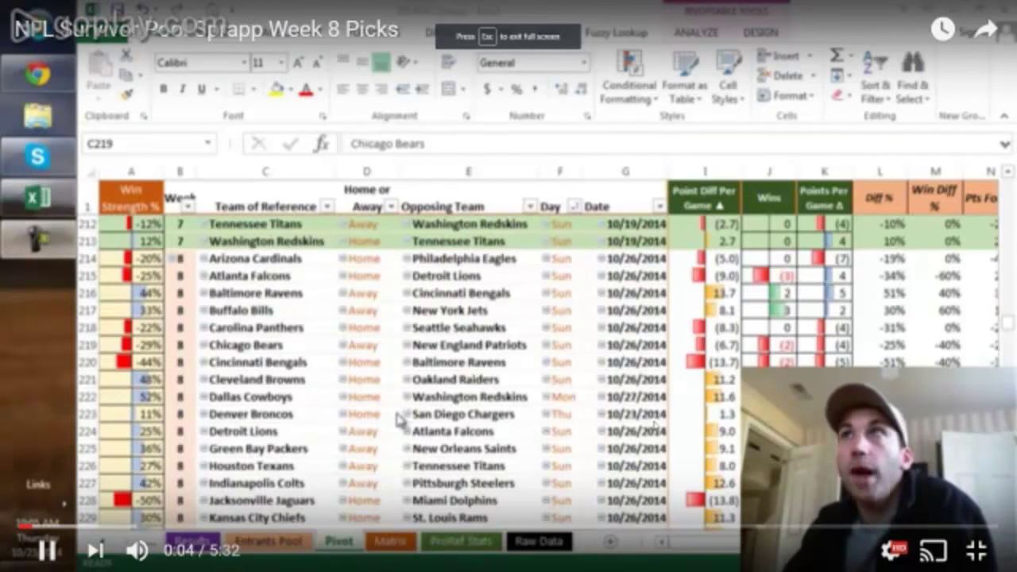
pyautogui.press('Escape')
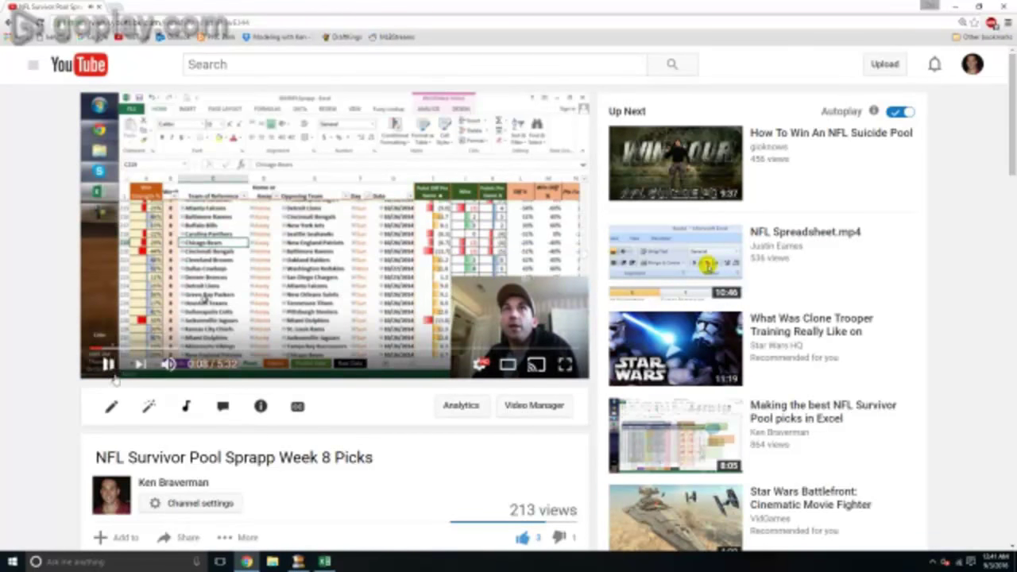
pyautogui.click(111, 370)
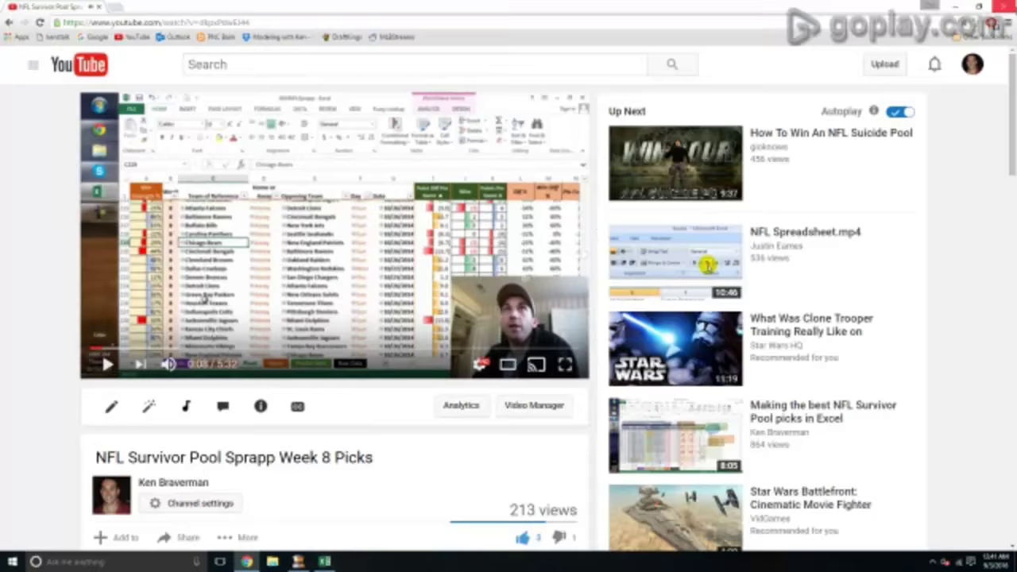
# Switch back to Excel and choose Carolina Panthers as the week 1 winning team pick
pyautogui.hotkey('alt', 'Tab')
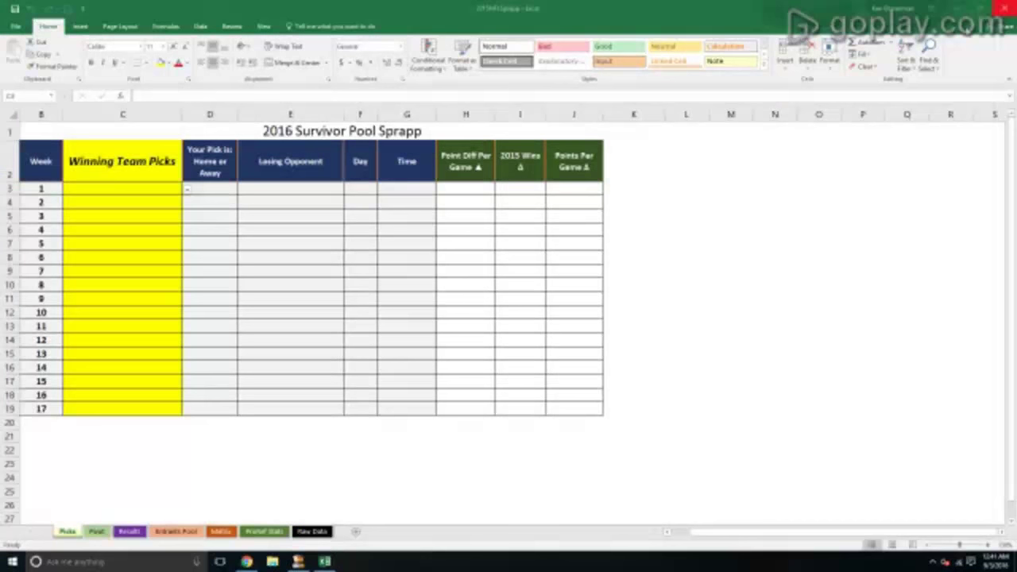
pyautogui.click(181, 189)
pyautogui.click(186, 191)
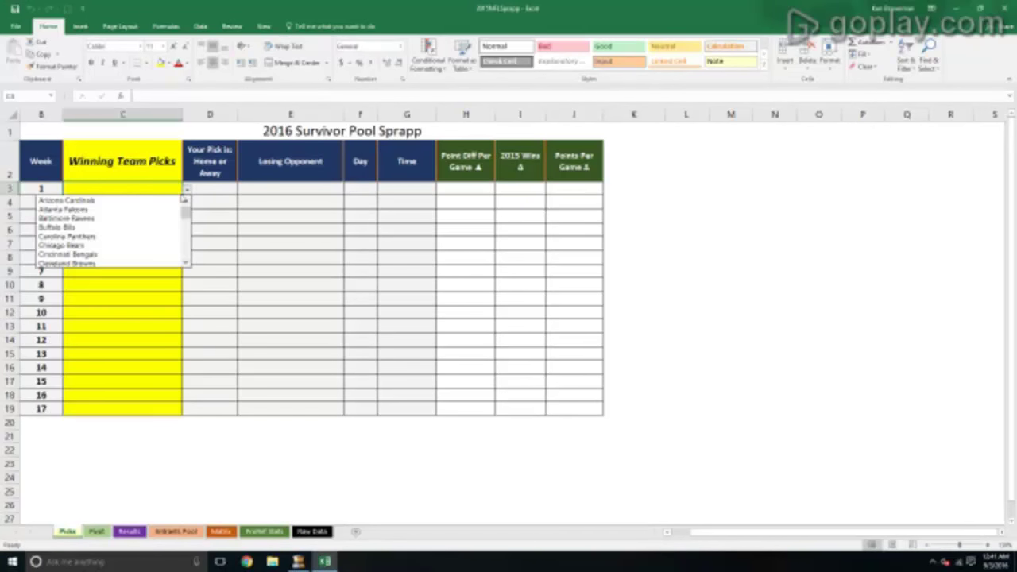
pyautogui.click(171, 236)
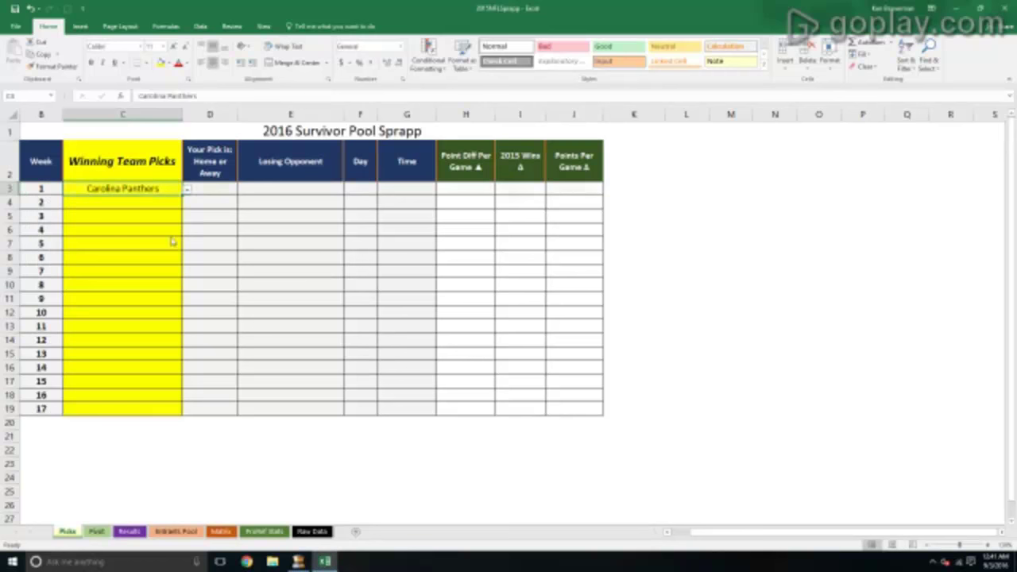
pyautogui.click(360, 189)
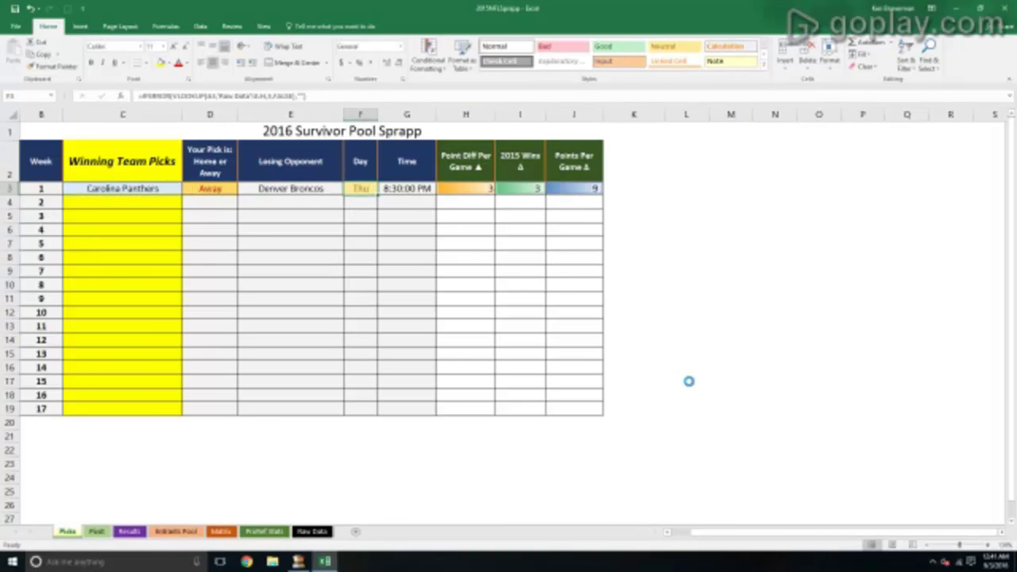
# Choose Washington Redskins as the week 2 winning team pick
pyautogui.keyDown('ctrl'); pyautogui.scroll(2, 688, 381); pyautogui.keyUp('ctrl')
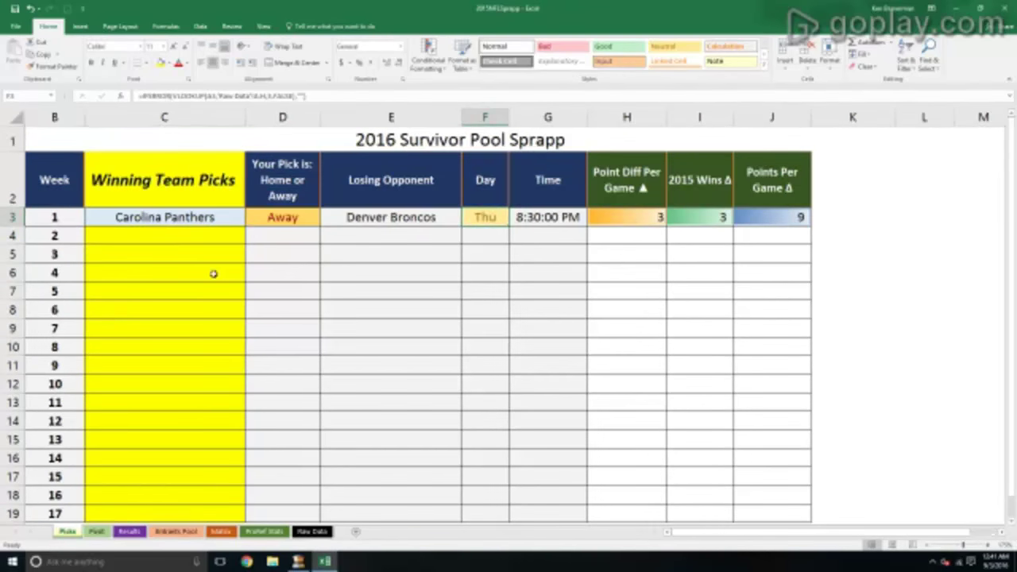
pyautogui.click(186, 236)
pyautogui.click(249, 238)
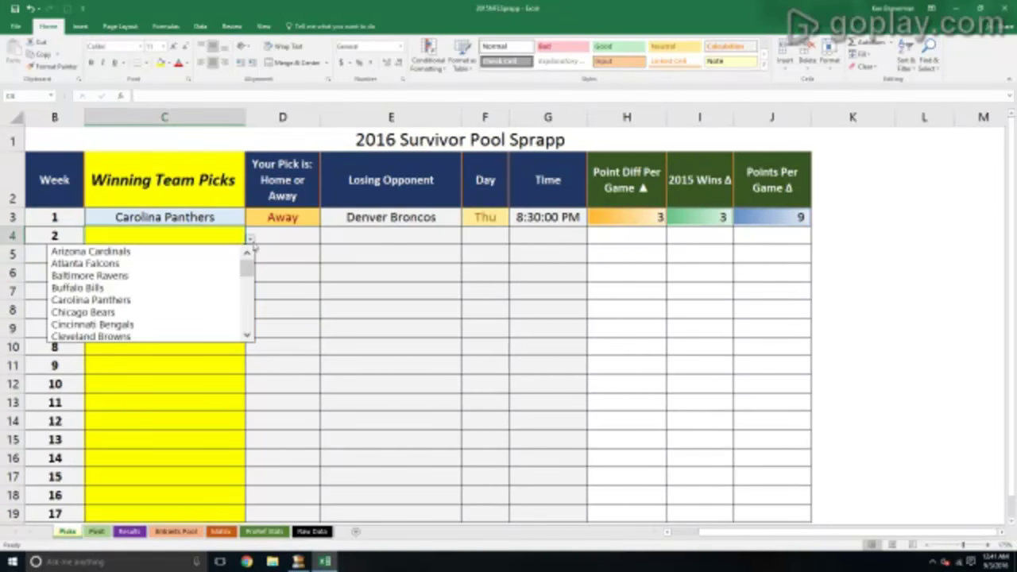
pyautogui.moveTo(243, 272); pyautogui.dragTo(209, 340)
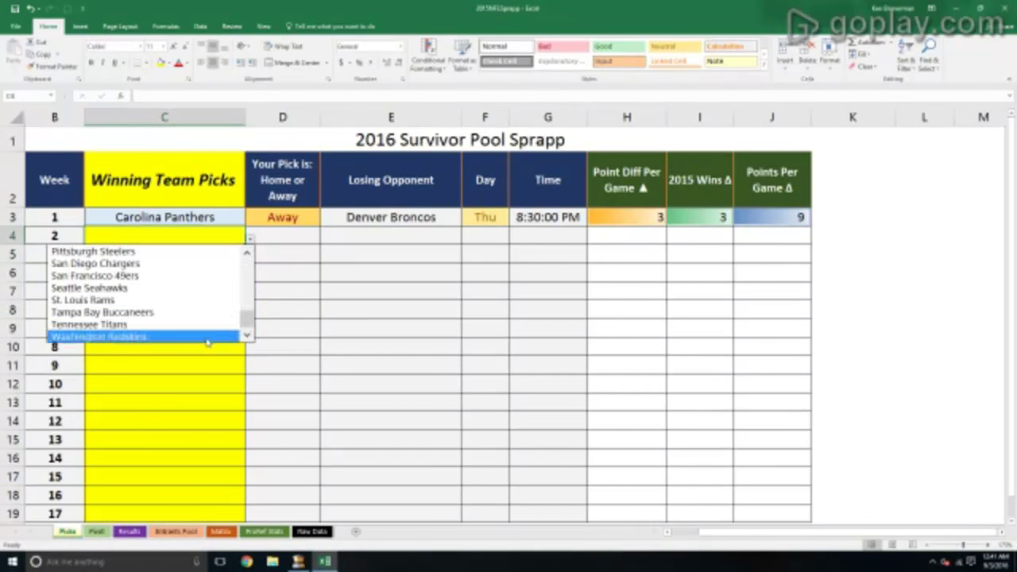
pyautogui.click(207, 340)
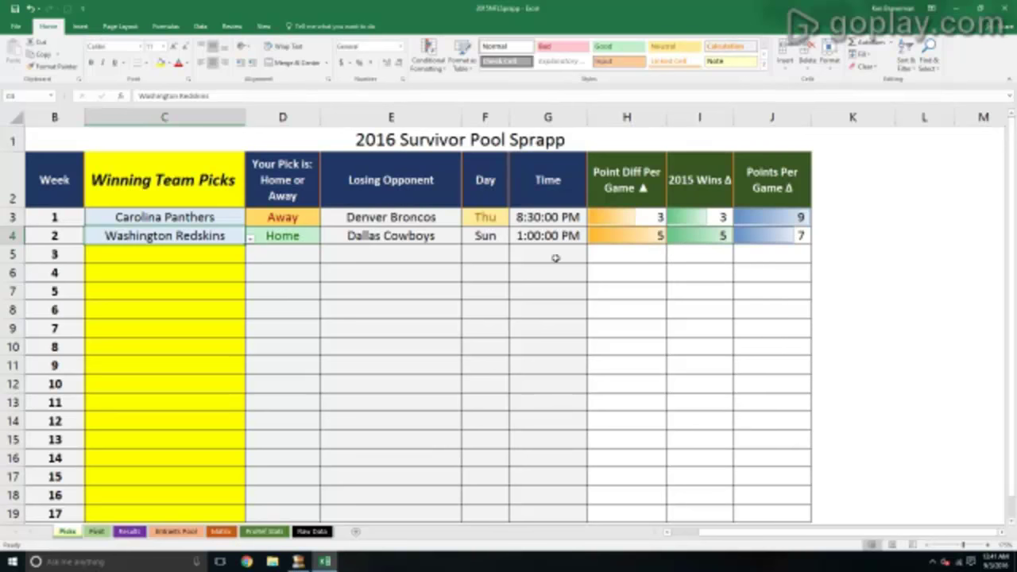
# Refresh the pivot table on the Pivot sheet
pyautogui.click(96, 530)
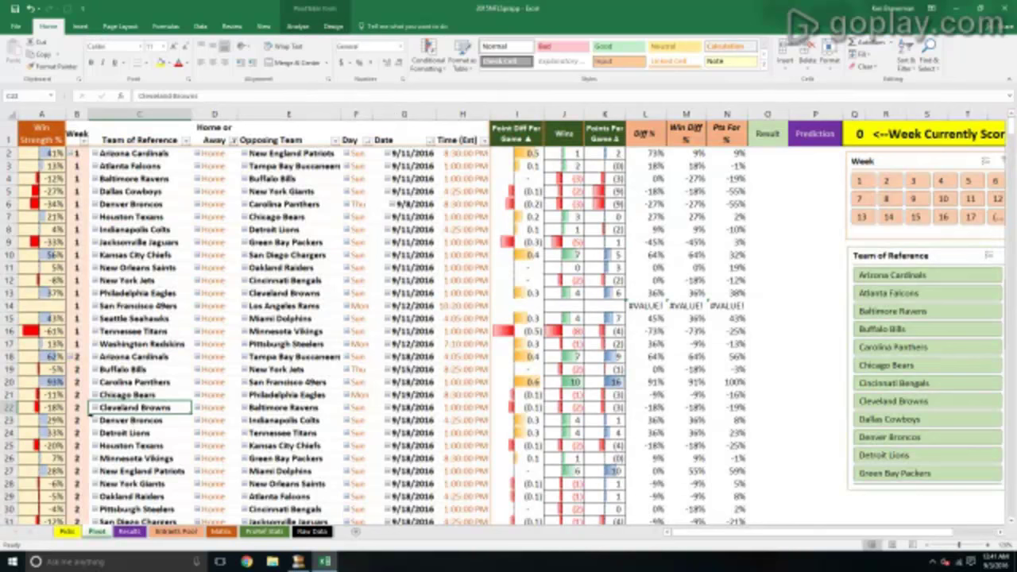
pyautogui.rightClick(152, 242)
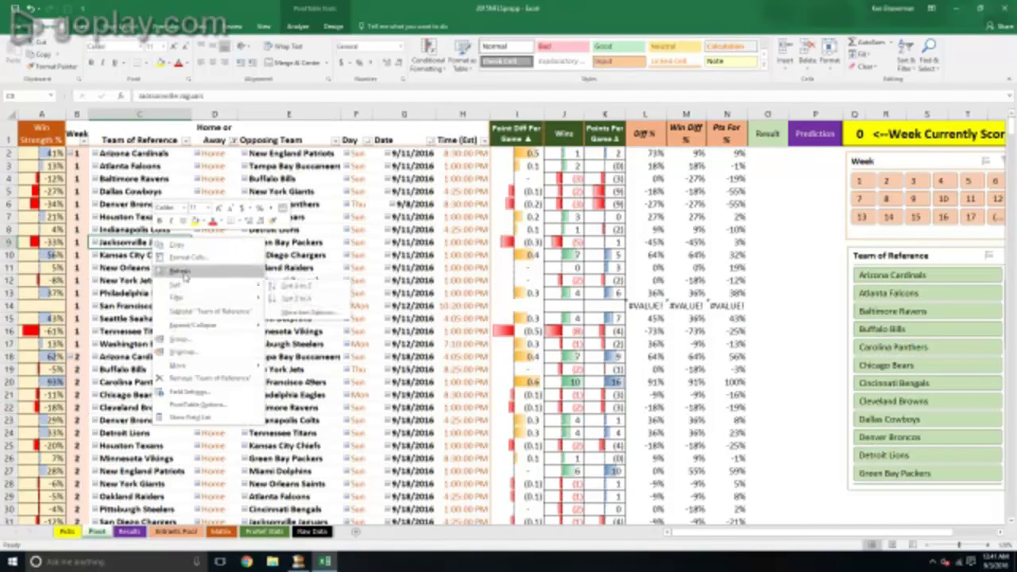
pyautogui.click(151, 255)
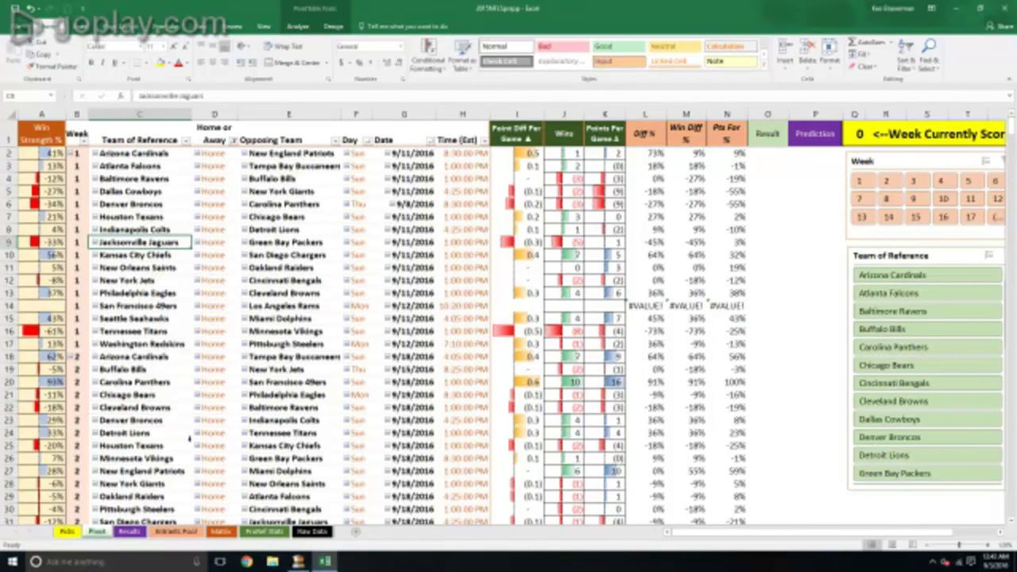
# Look through the Raw Data, ProRef Stats, Matrix and Entrants Pool sheets, and return to the Pivot sheet
pyautogui.click(312, 531)
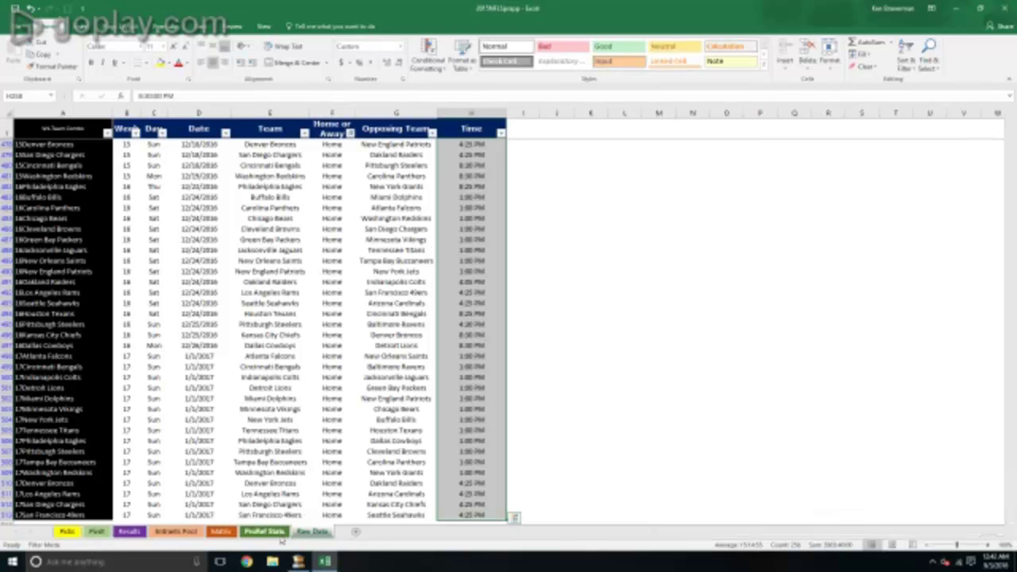
pyautogui.click(278, 531)
pyautogui.click(221, 530)
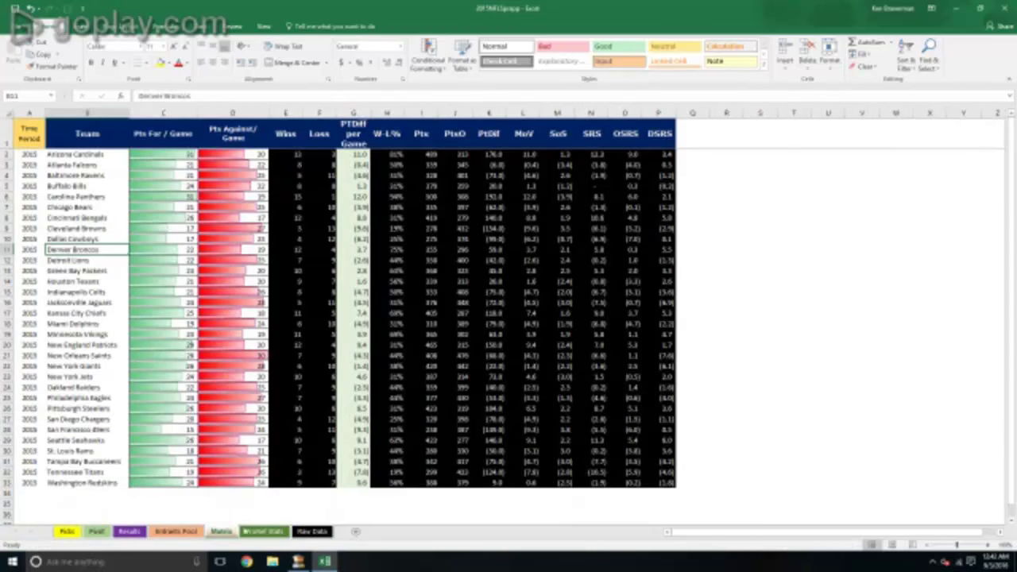
pyautogui.click(175, 530)
pyautogui.click(96, 530)
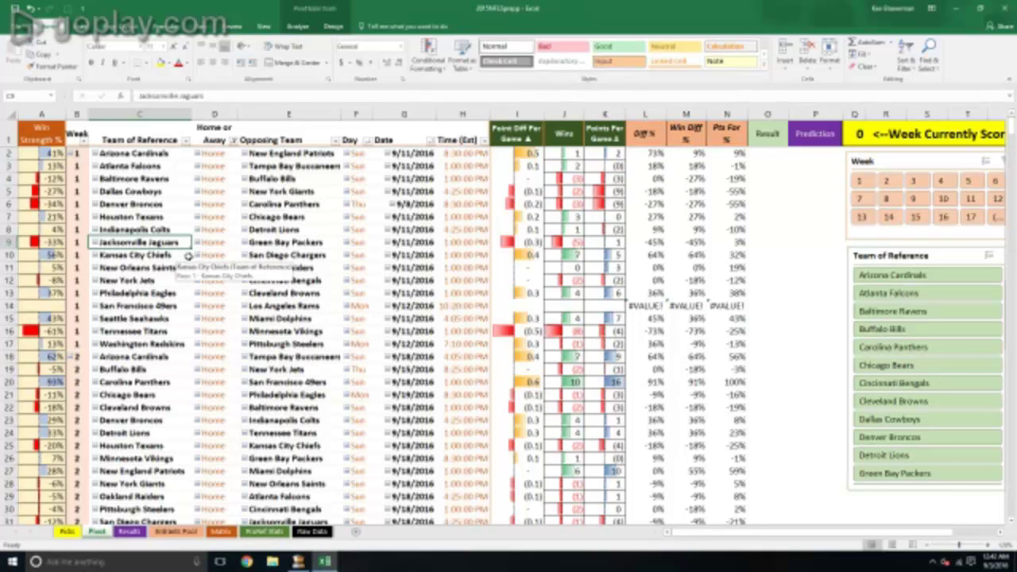
# Move the Week slicer over the pivot table, enlarge it, and arrange its buttons in three columns
pyautogui.moveTo(869, 168); pyautogui.dragTo(293, 185)
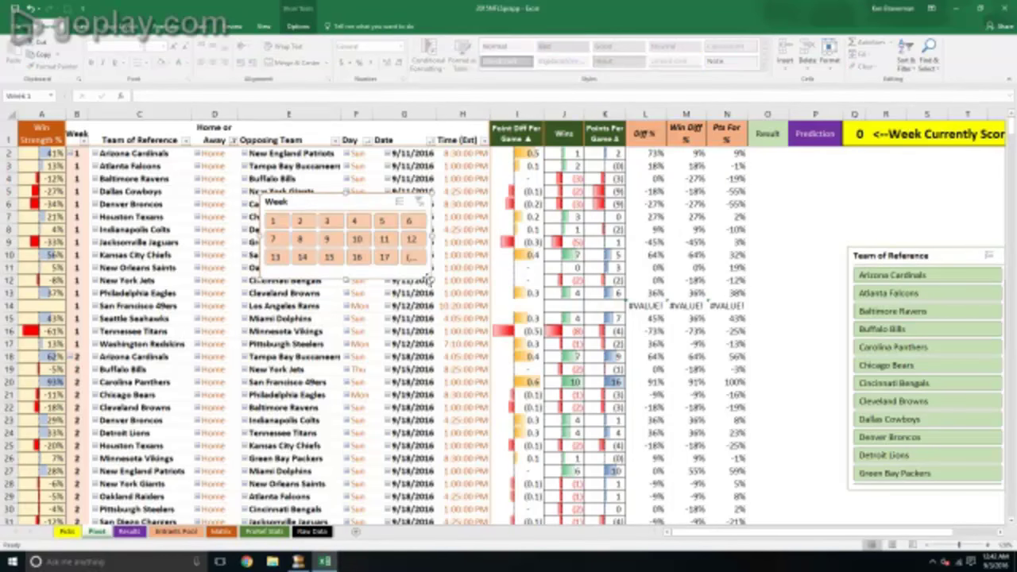
pyautogui.moveTo(430, 278); pyautogui.dragTo(505, 355)
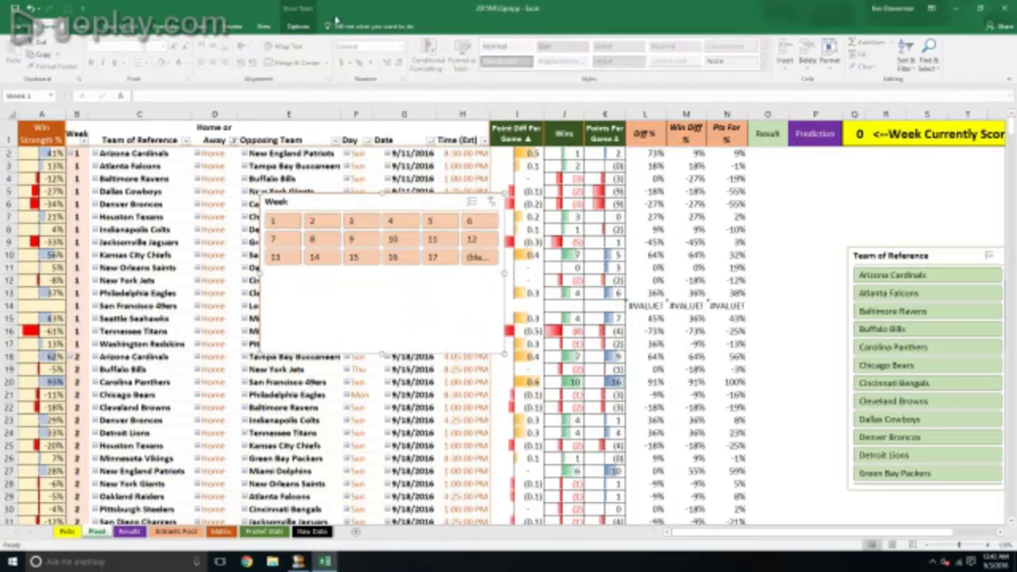
pyautogui.click(298, 26)
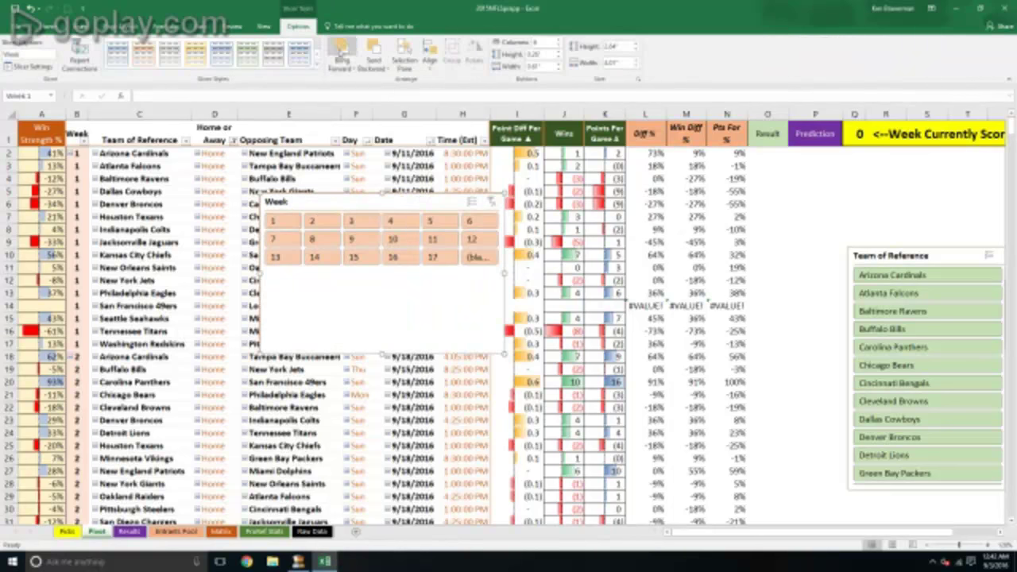
pyautogui.click(558, 45)
pyautogui.click(558, 45)
pyautogui.click(559, 44)
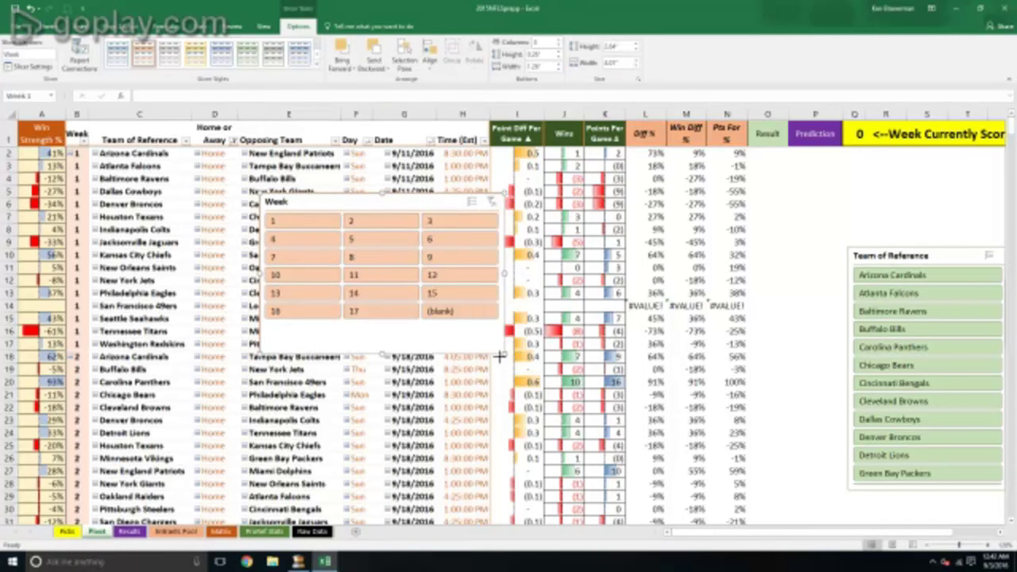
# Make the Week slicer narrower and taller, with its buttons arranged in two columns
pyautogui.moveTo(501, 356); pyautogui.dragTo(384, 379)
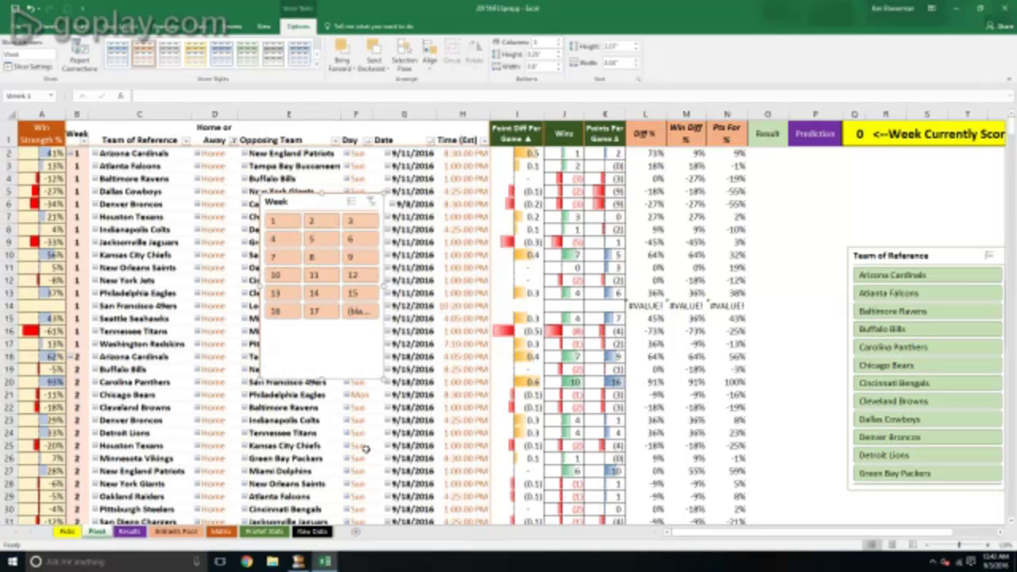
pyautogui.click(558, 45)
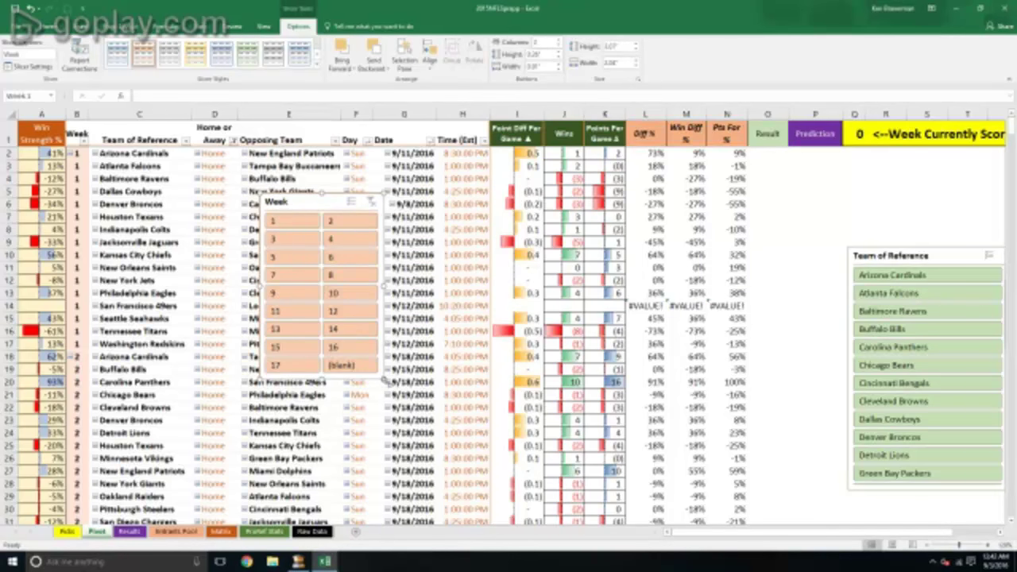
pyautogui.moveTo(383, 380); pyautogui.dragTo(355, 389)
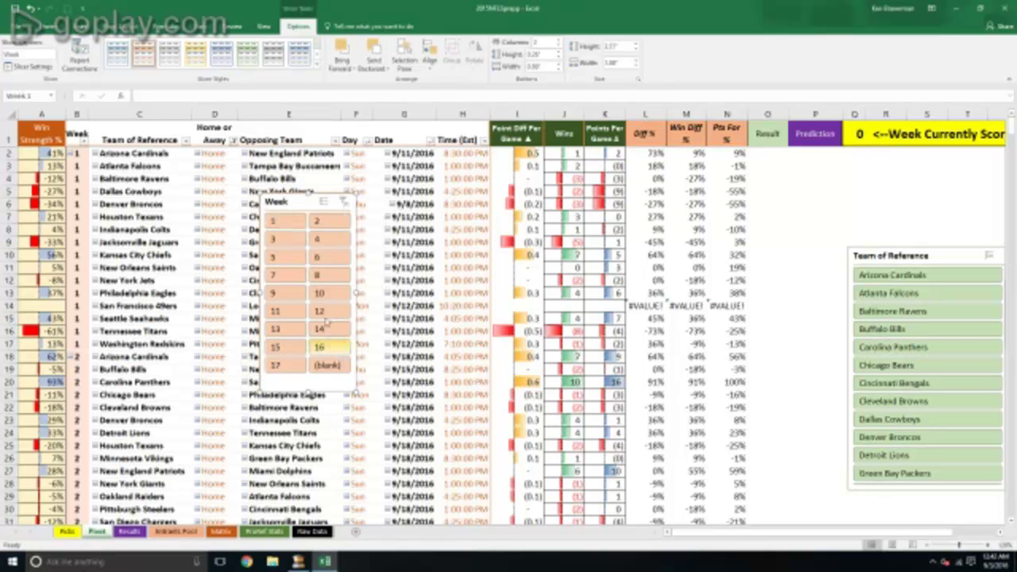
# Place the Week slicer below the Result and Prediction headers and filter the pivot table to week 1
pyautogui.moveTo(327, 203); pyautogui.dragTo(823, 174)
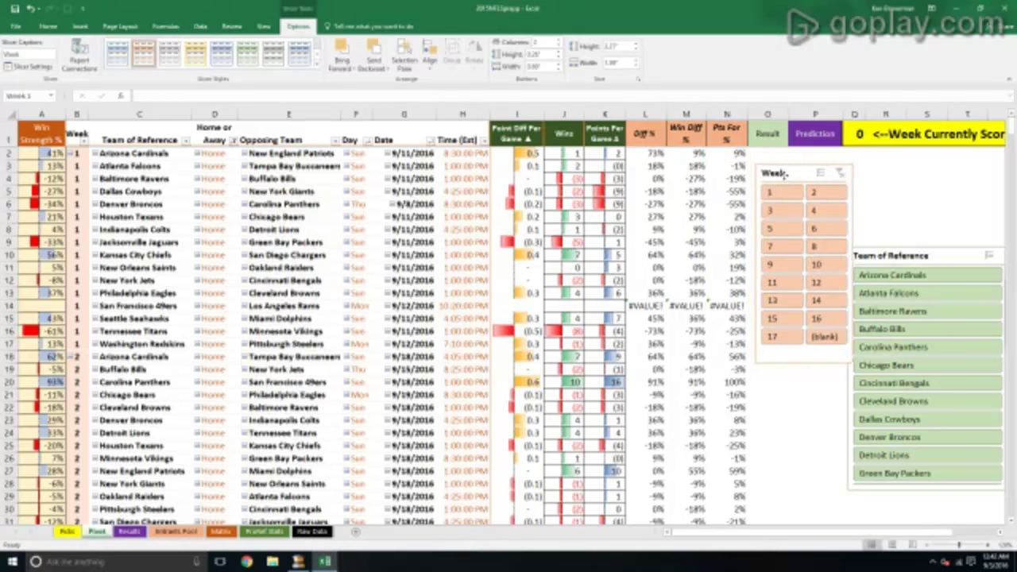
pyautogui.click(774, 192)
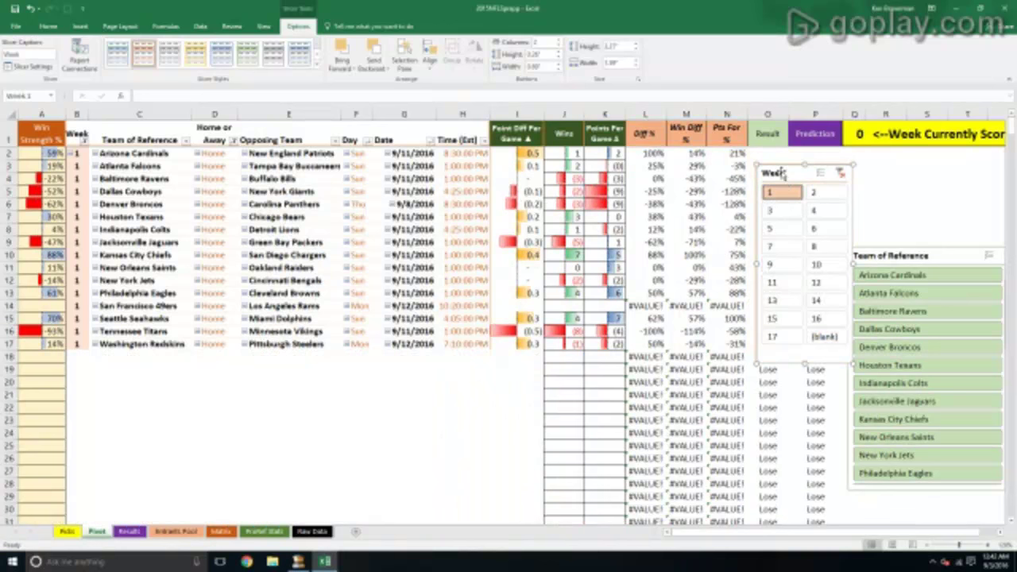
pyautogui.moveTo(782, 172); pyautogui.dragTo(806, 178)
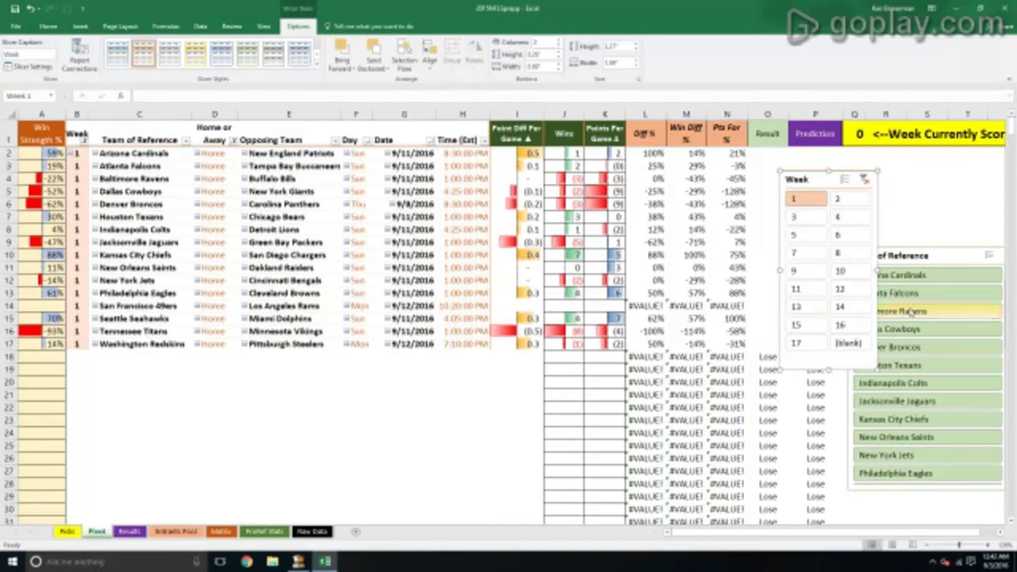
# Move the Team of Reference slicer over the data and set it to hide items with no data
pyautogui.moveTo(883, 258); pyautogui.dragTo(448, 212)
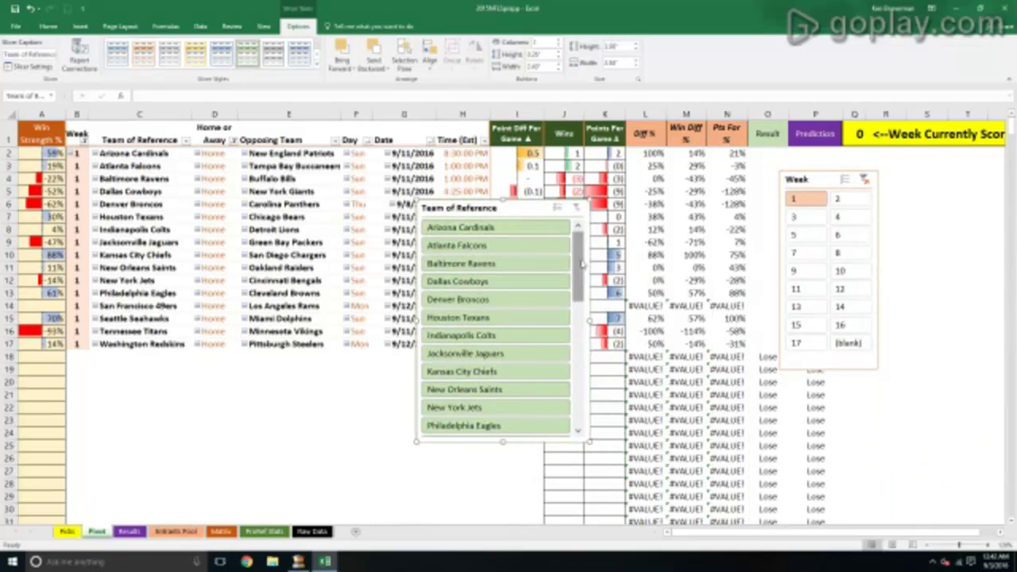
pyautogui.moveTo(584, 270)
pyautogui.mouseDown()
pyautogui.moveTo(589, 412)
pyautogui.moveTo(587, 282)
pyautogui.mouseUp()
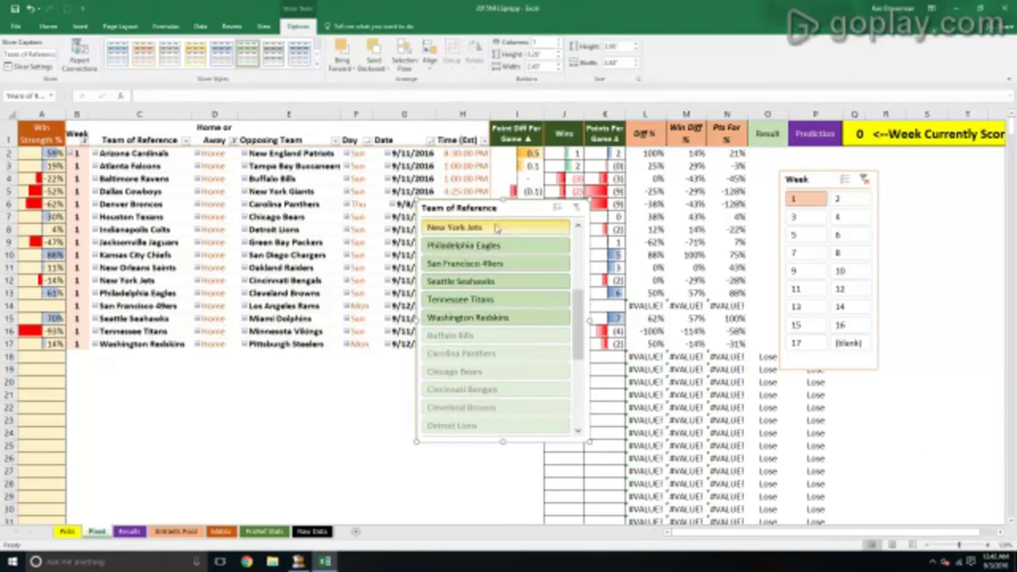
pyautogui.rightClick(487, 211)
pyautogui.click(526, 435)
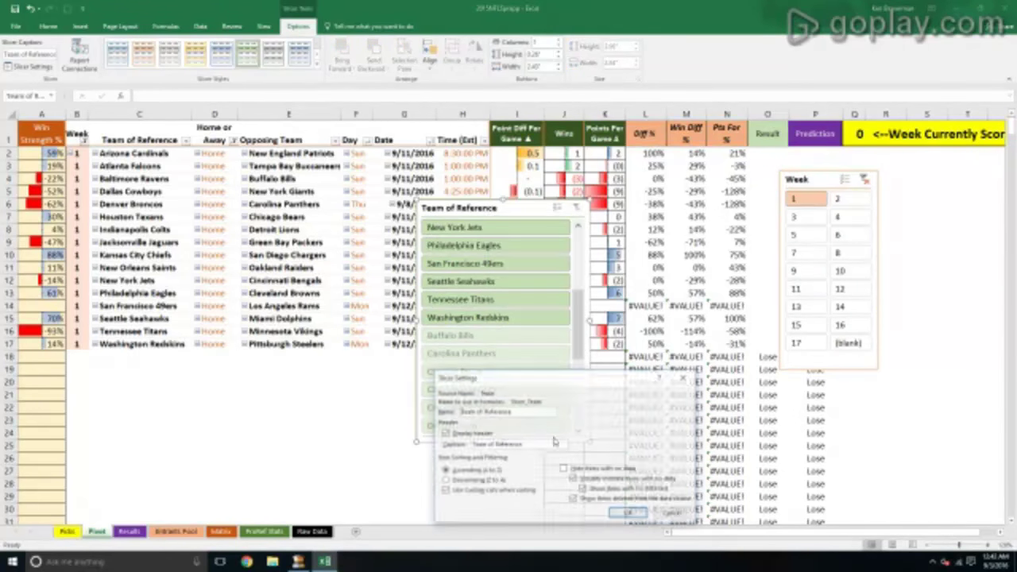
pyautogui.click(565, 469)
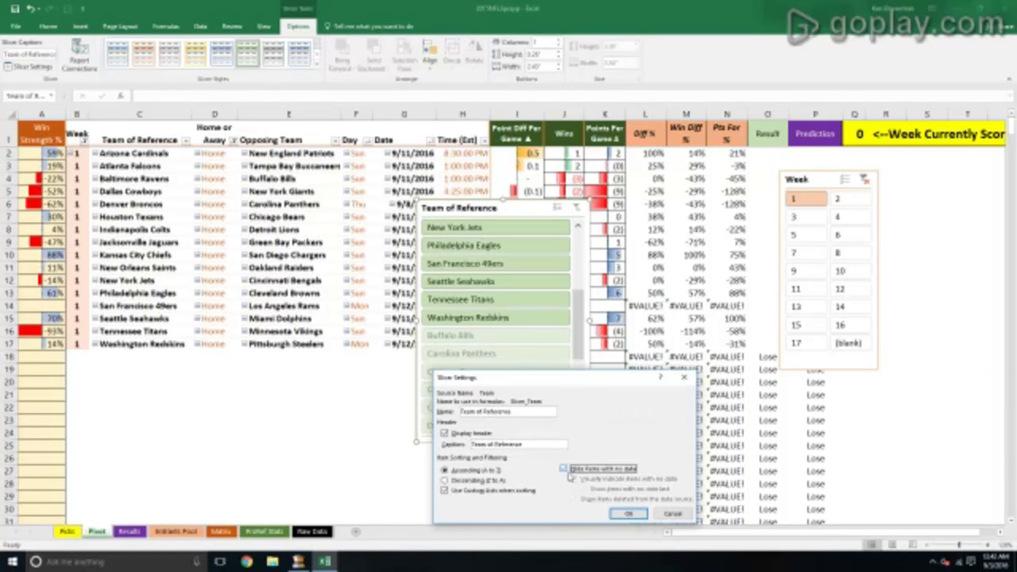
pyautogui.click(628, 513)
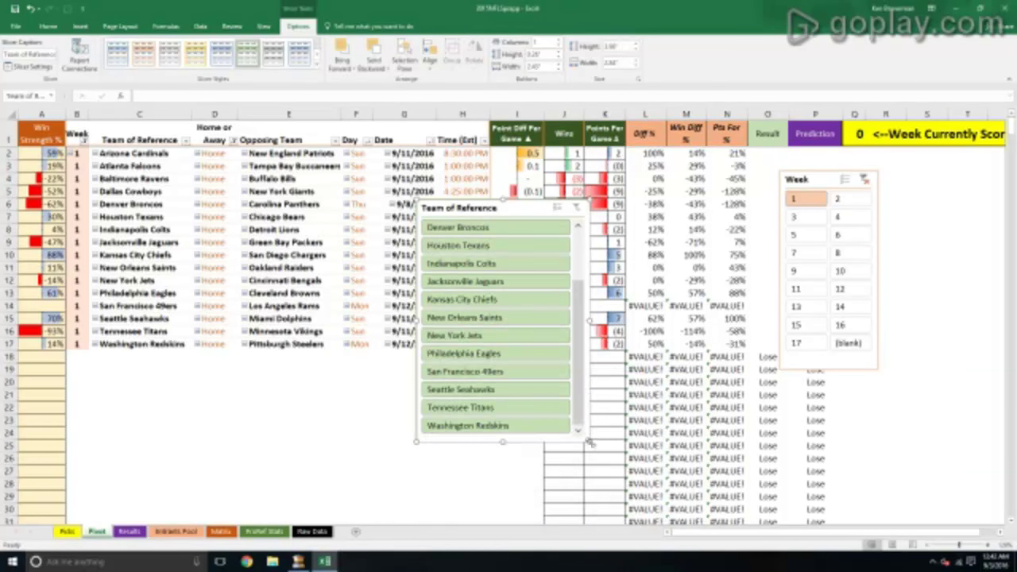
# Enlarge the Team of Reference slicer over the pivot table and arrange its buttons in four columns
pyautogui.moveTo(589, 442); pyautogui.dragTo(656, 469)
pyautogui.moveTo(540, 205); pyautogui.dragTo(410, 197)
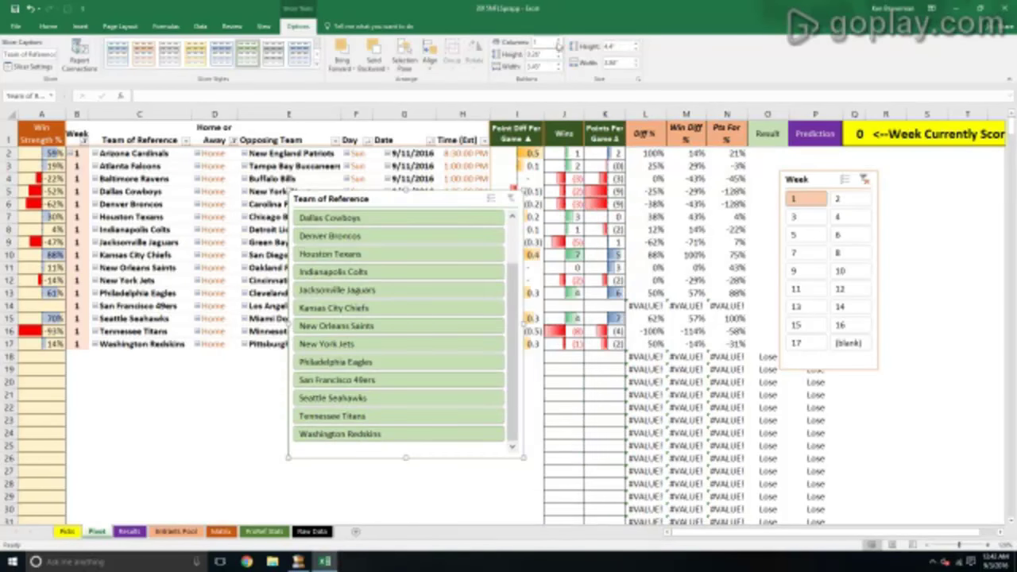
pyautogui.click(558, 41)
pyautogui.click(559, 41)
pyautogui.click(558, 41)
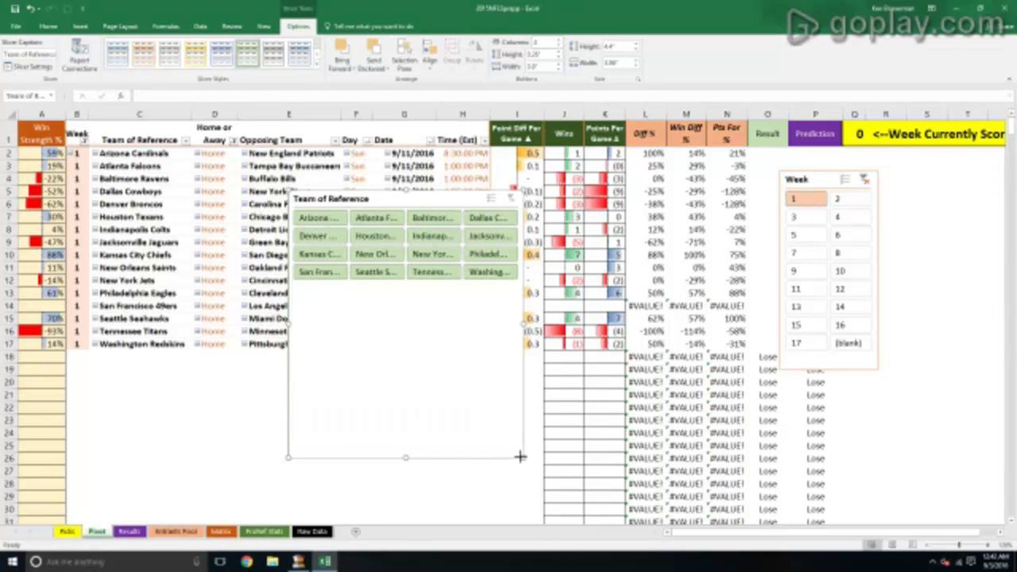
# Make the Team of Reference slicer wider and shorter, and place it just below the last row of the pivot table
pyautogui.moveTo(520, 456); pyautogui.dragTo(685, 343)
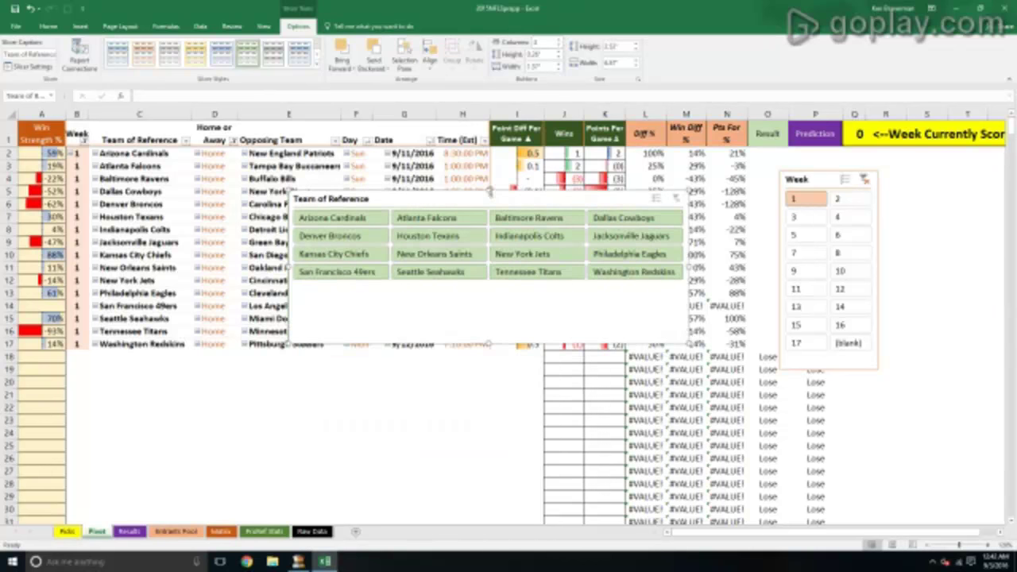
pyautogui.moveTo(489, 190); pyautogui.dragTo(268, 370)
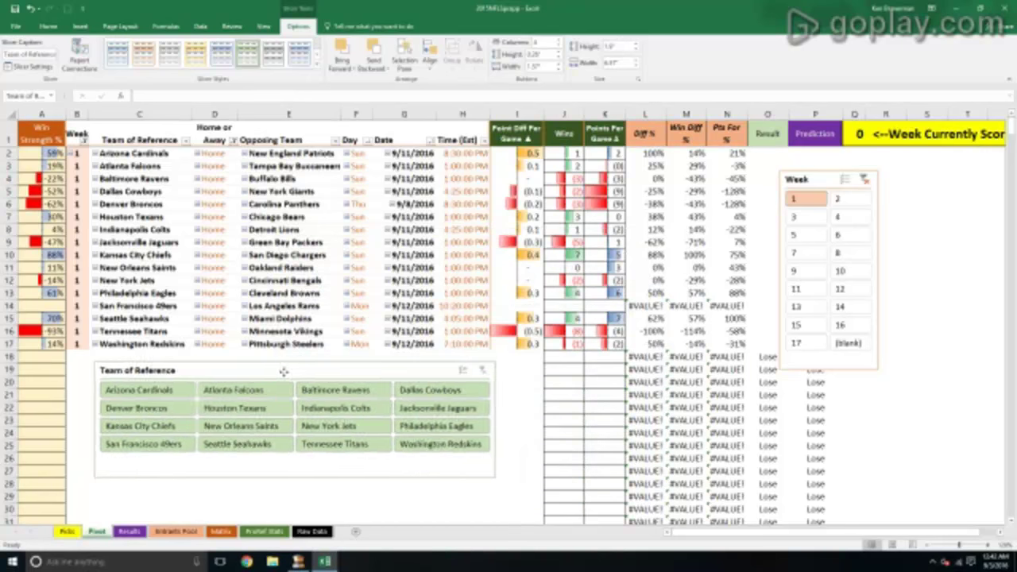
pyautogui.click(540, 398)
pyautogui.scroll(1, 540, 399)
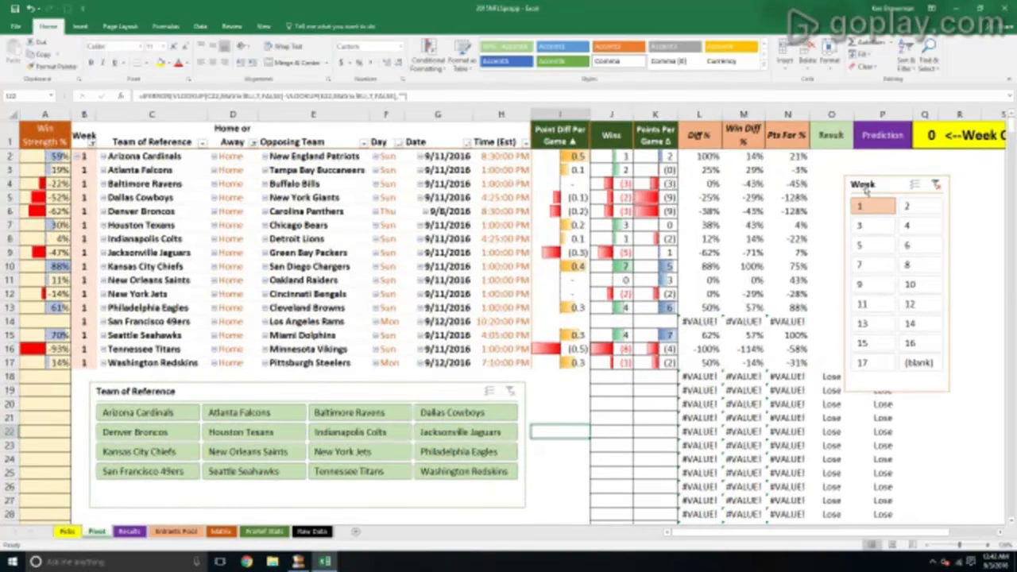
# Filter the pivot table to the Washington Redskins, move the team slicer up closer to the data, and select the row's Win Strength % cell
pyautogui.click(436, 474)
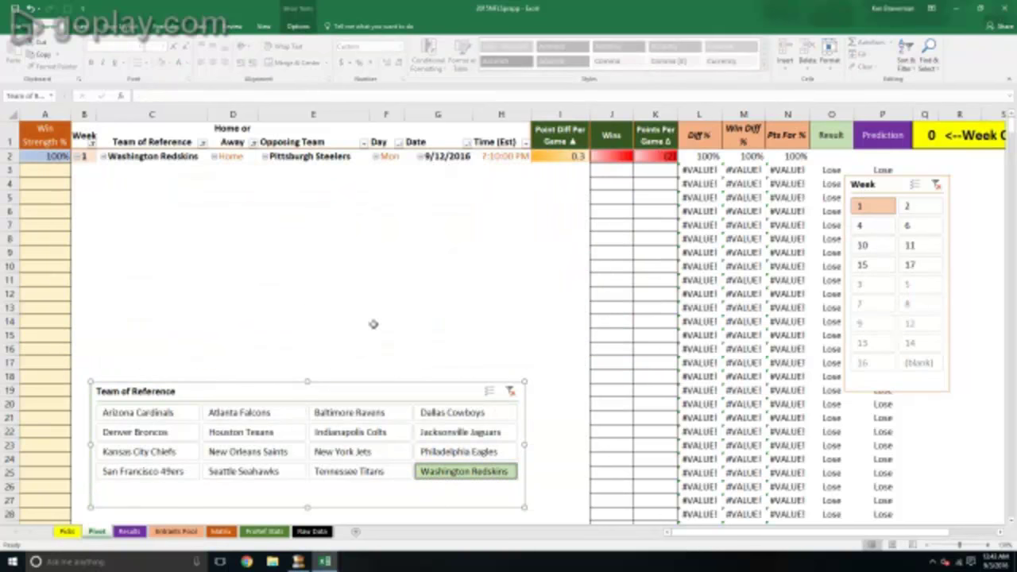
pyautogui.click(373, 306)
pyautogui.scroll(1, 374, 381)
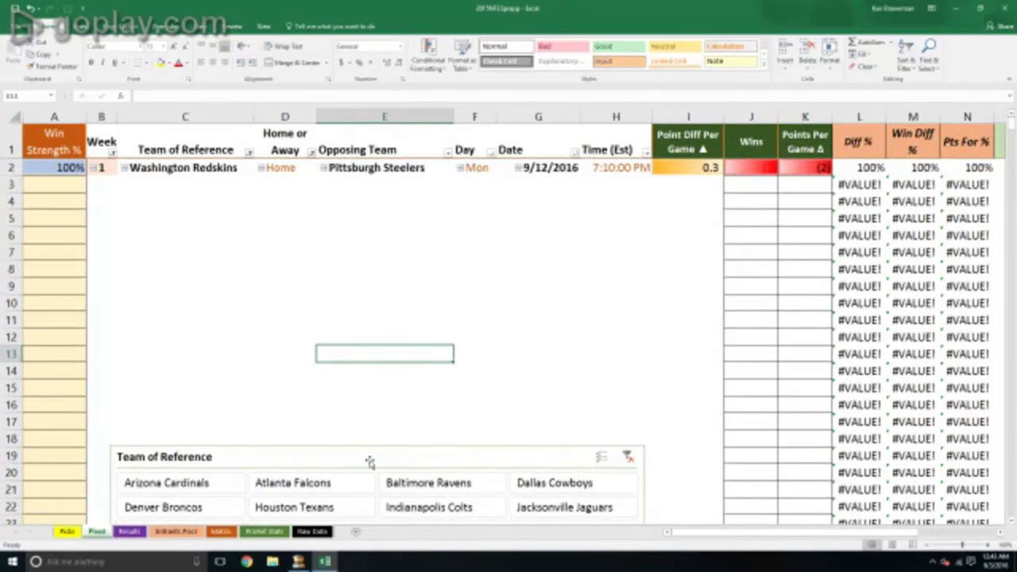
pyautogui.moveTo(369, 462); pyautogui.dragTo(353, 292)
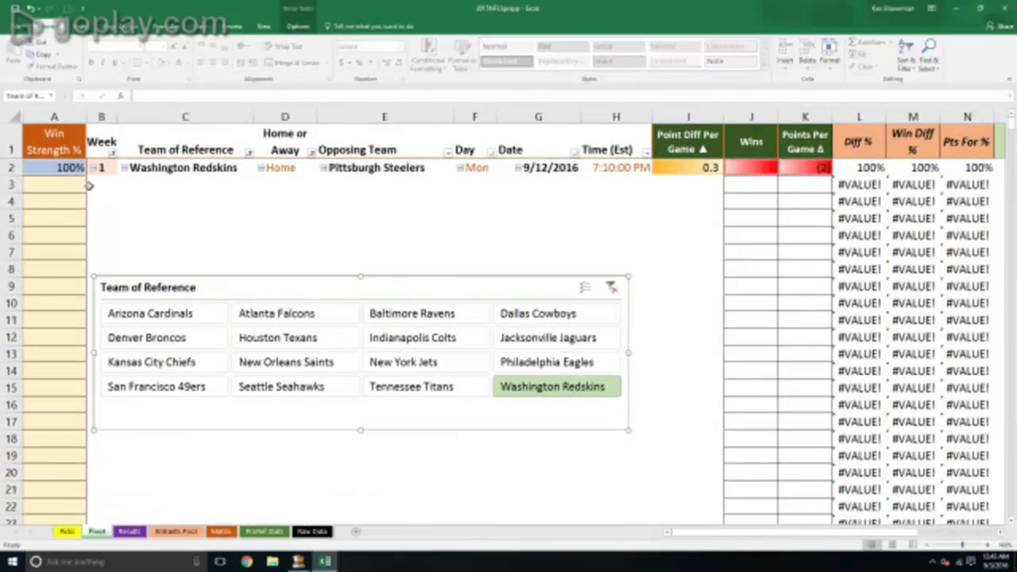
pyautogui.click(63, 171)
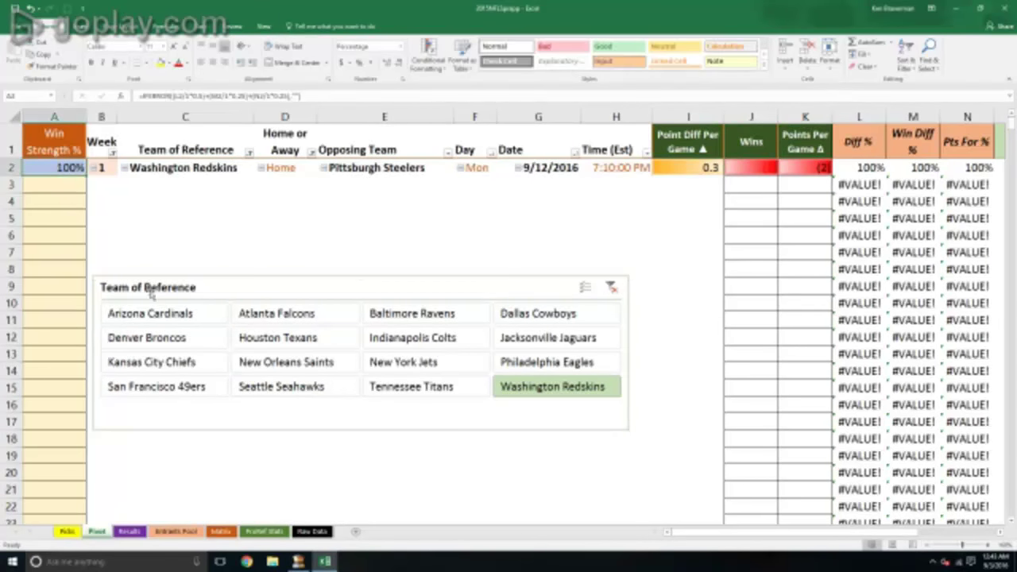
# Clear the team filter and move the Team of Reference slicer off the matchups, to below the Wins and Diff % data
pyautogui.click(611, 287)
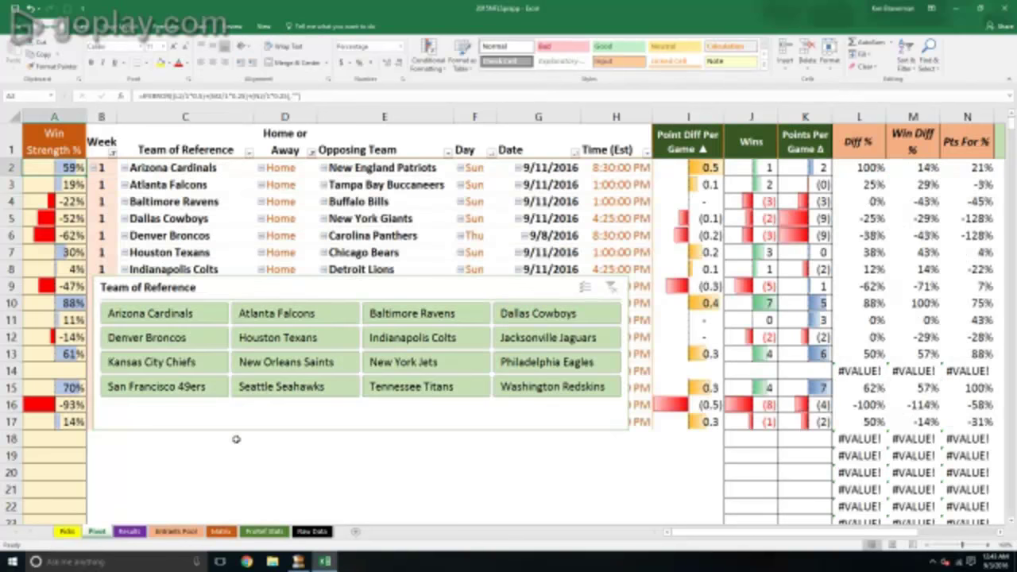
pyautogui.moveTo(230, 296); pyautogui.dragTo(520, 470)
pyautogui.moveTo(387, 452); pyautogui.dragTo(803, 464)
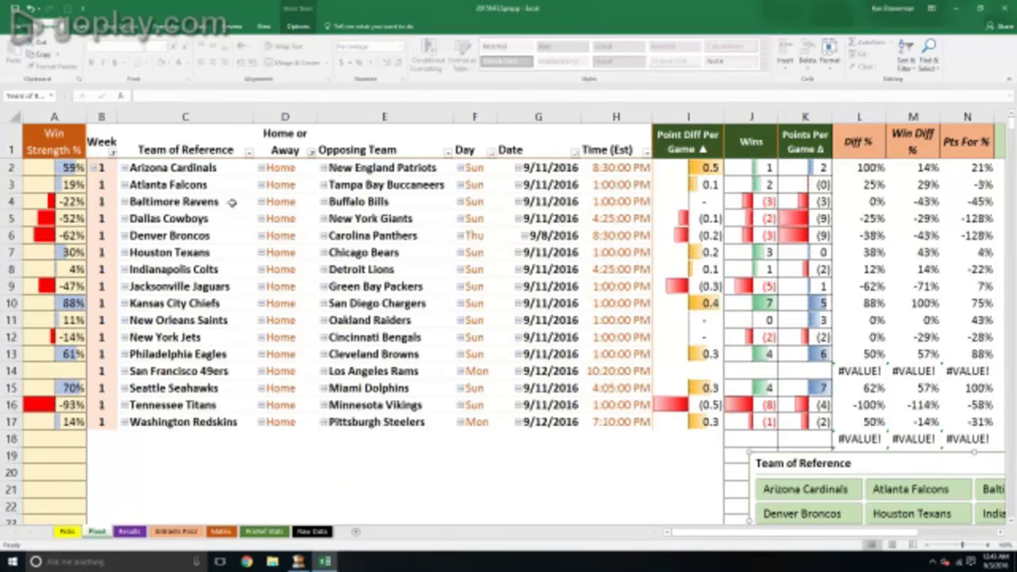
# Clear the Home or Away filter on the pivot table and look through the week 1 matchups
pyautogui.click(293, 112)
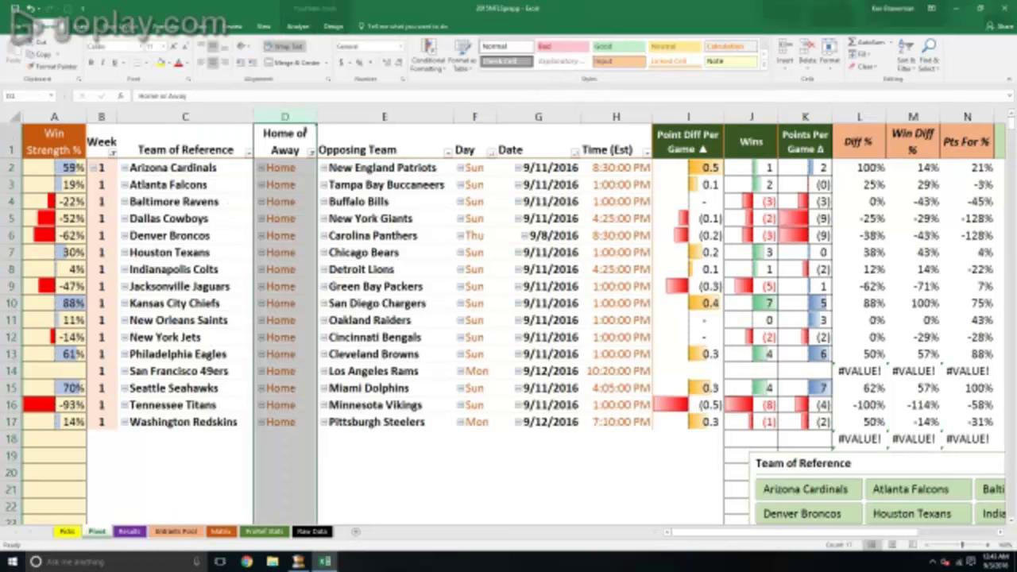
pyautogui.click(311, 151)
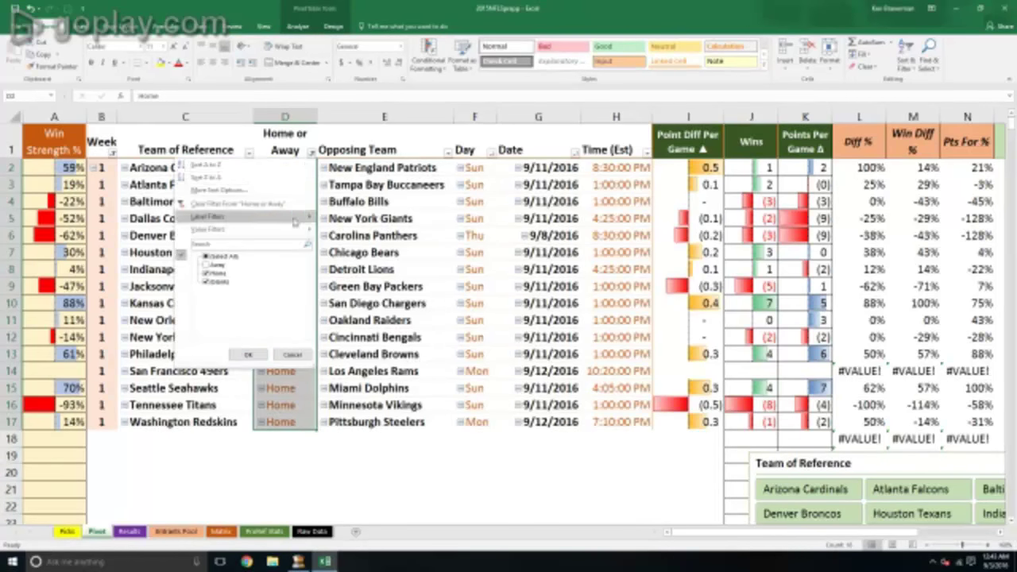
pyautogui.click(230, 203)
pyautogui.scroll(-2, 353, 371)
pyautogui.scroll(-2, 354, 372)
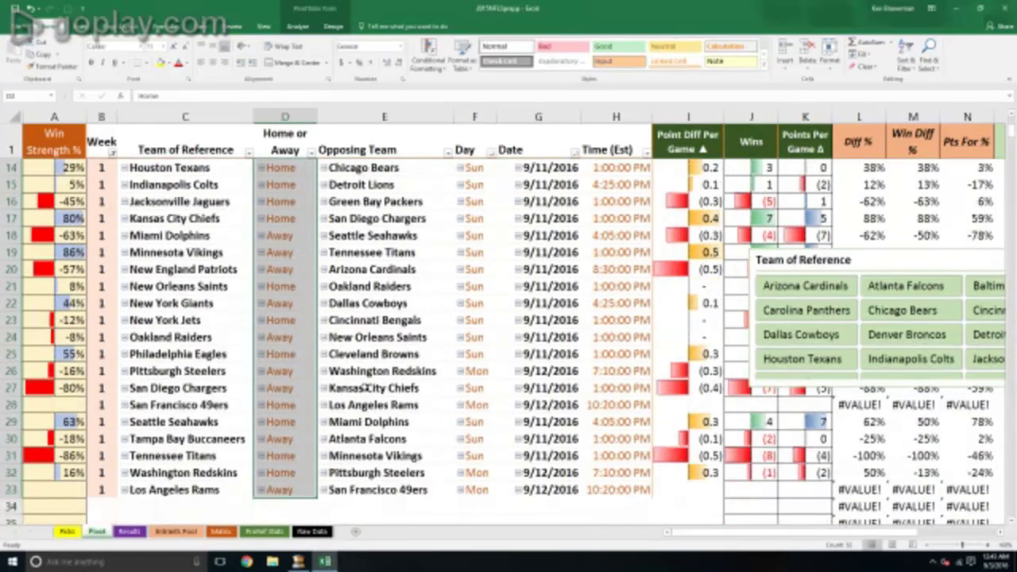
pyautogui.scroll(4, 333, 371)
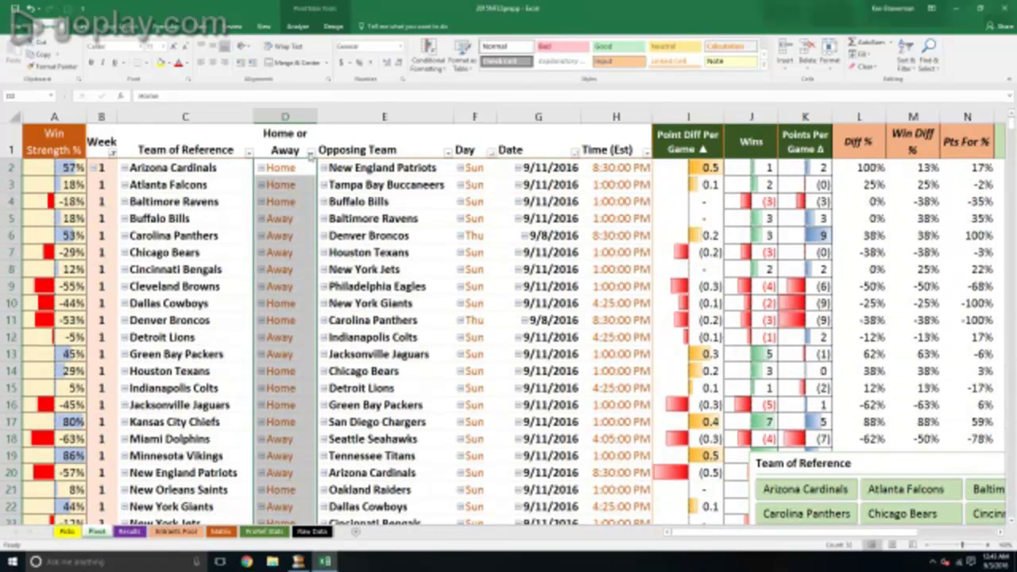
pyautogui.click(193, 169)
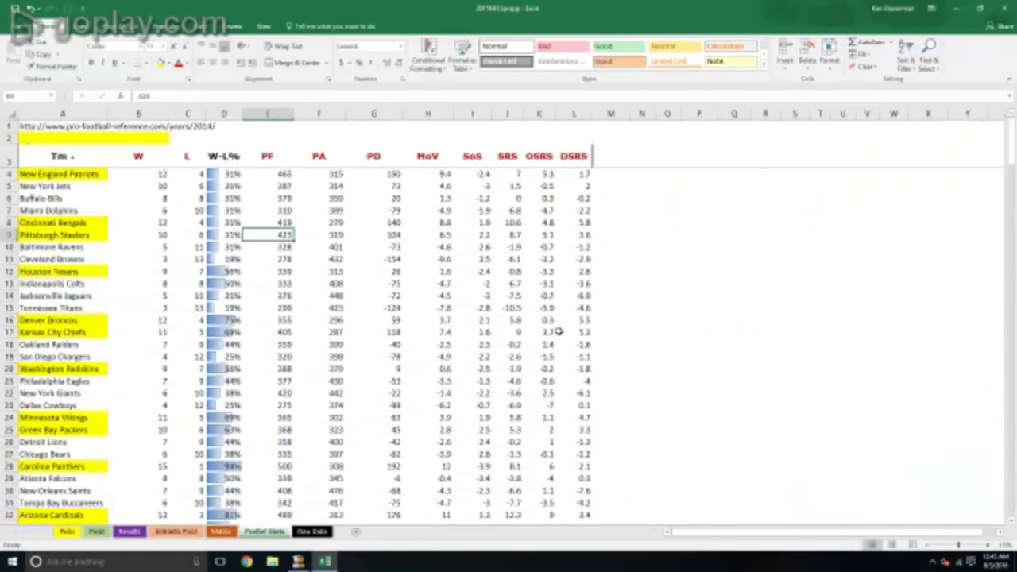
# Add filters to the ProRef Stats column headers from Tm to DSRS
pyautogui.scroll(3, 521, 328)
pyautogui.moveTo(109, 174); pyautogui.dragTo(796, 171)
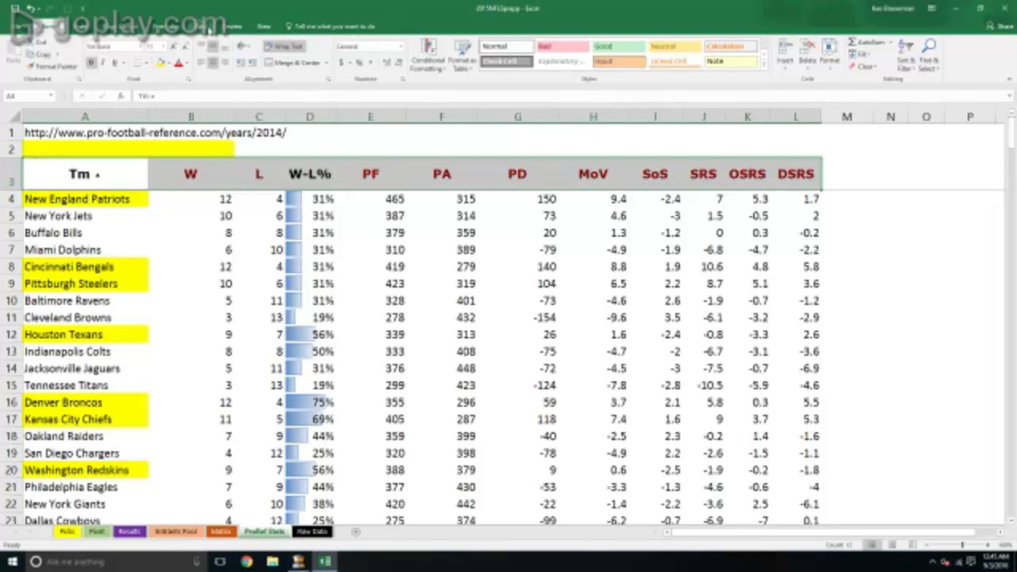
pyautogui.click(200, 26)
pyautogui.click(366, 54)
pyautogui.click(444, 209)
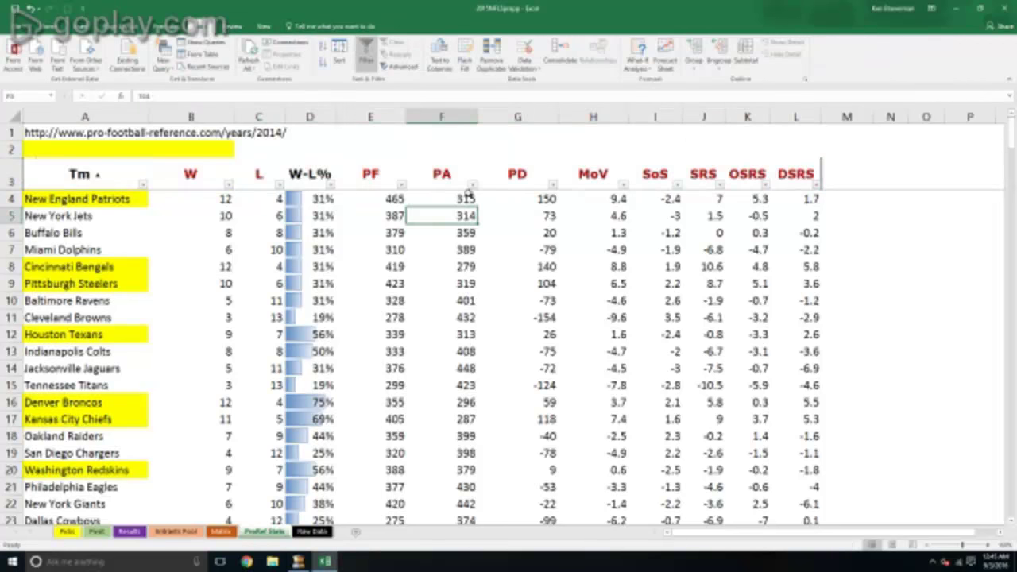
# Sort the ProRef Stats teams by PA from smallest to largest, and highlight the first four teams and the Carolina Panthers row
pyautogui.click(473, 185)
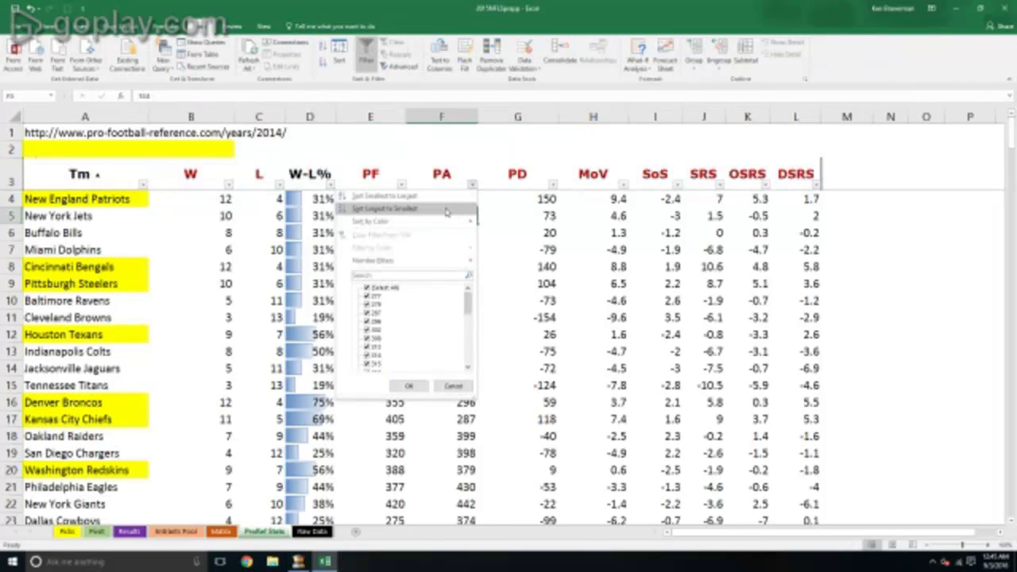
pyautogui.click(444, 197)
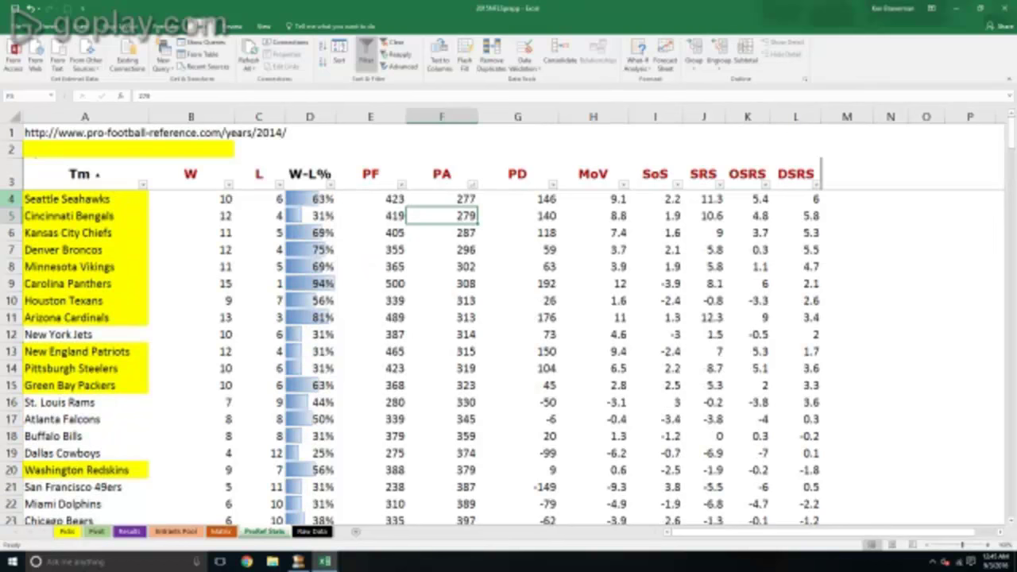
pyautogui.moveTo(7, 199); pyautogui.dragTo(6, 248)
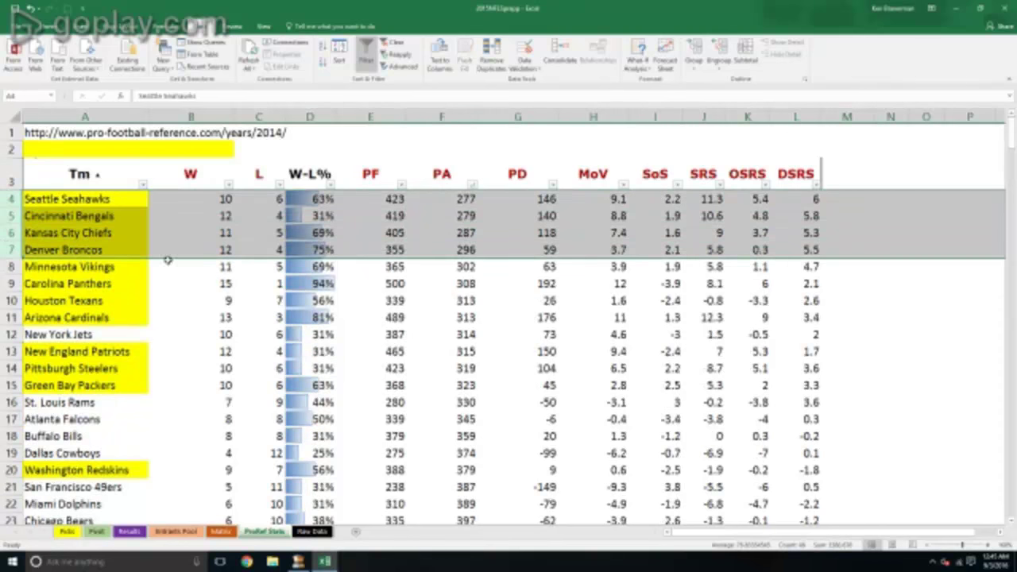
pyautogui.click(473, 250)
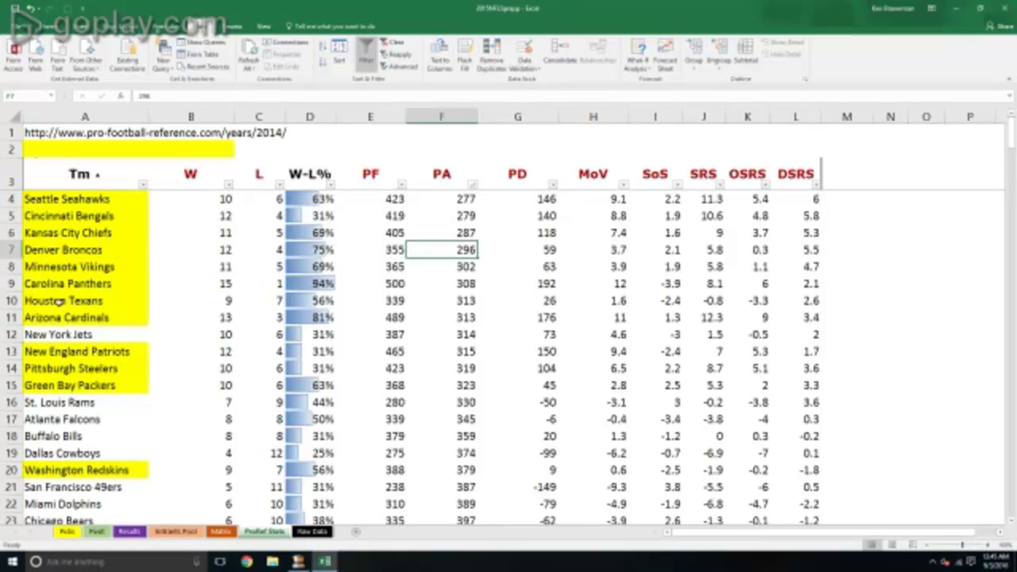
pyautogui.click(11, 284)
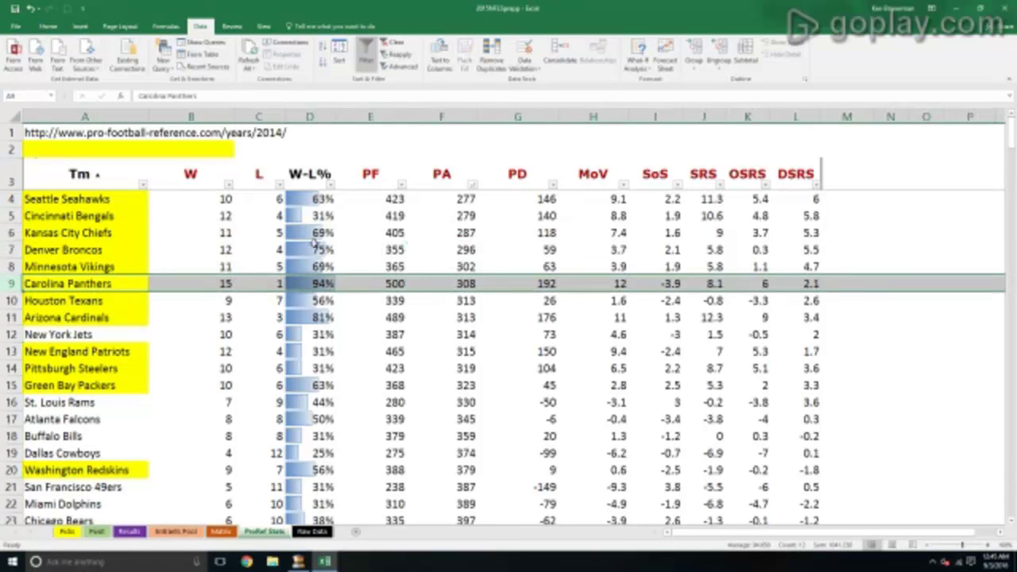
pyautogui.click(465, 250)
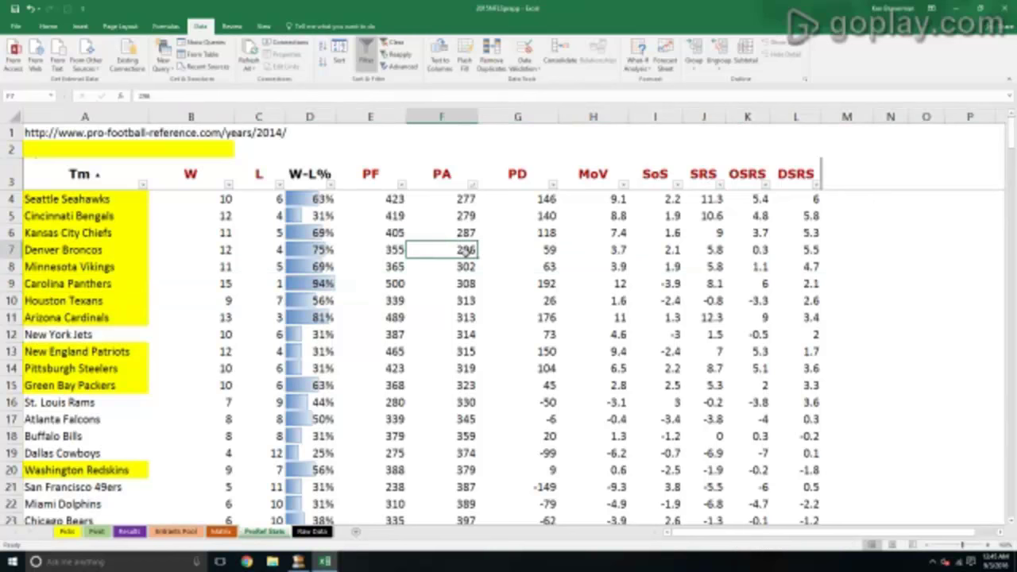
# On the Matrix sheet, add filters to the header row and sort the teams by Pts Against/Game from smallest to largest
pyautogui.click(227, 531)
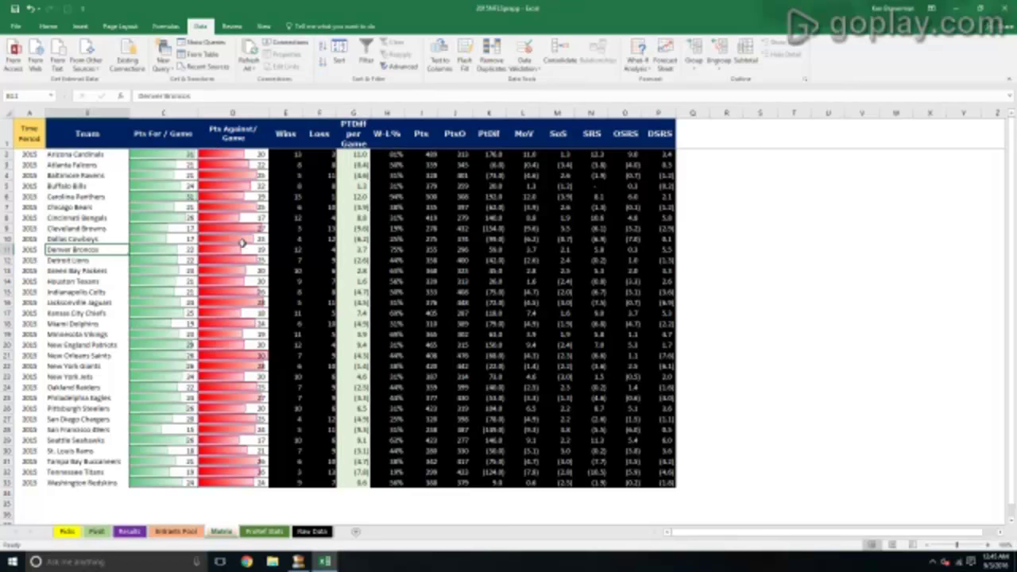
pyautogui.moveTo(33, 130); pyautogui.dragTo(667, 133)
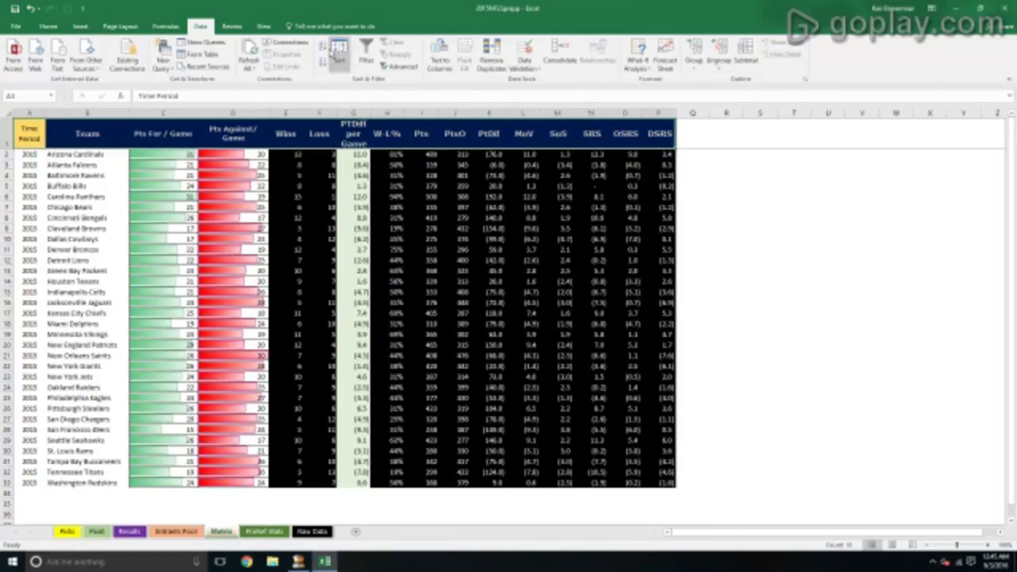
pyautogui.click(365, 52)
pyautogui.click(263, 143)
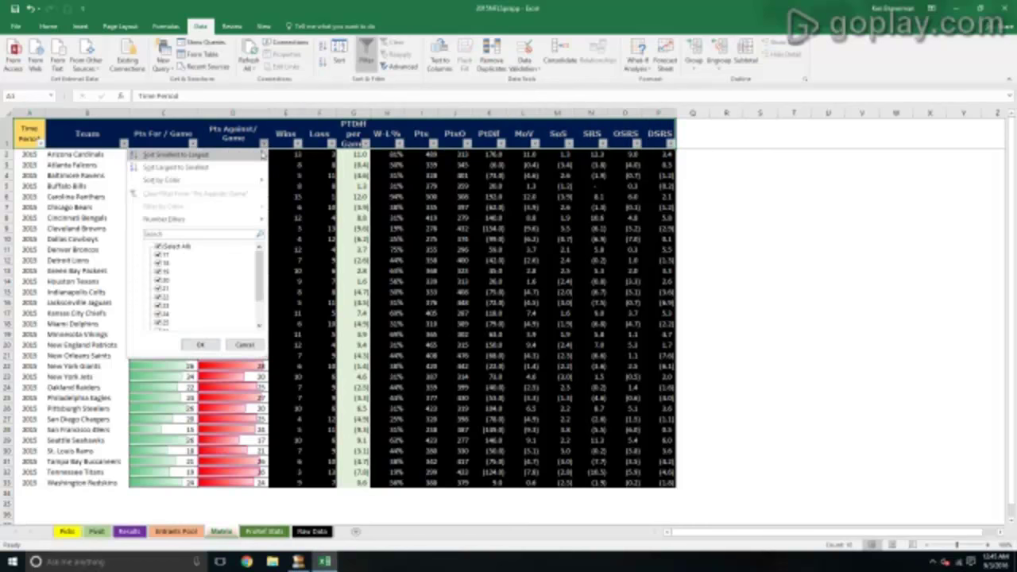
pyautogui.click(175, 154)
pyautogui.keyDown('ctrl'); pyautogui.scroll(3, 324, 301); pyautogui.keyUp('ctrl')
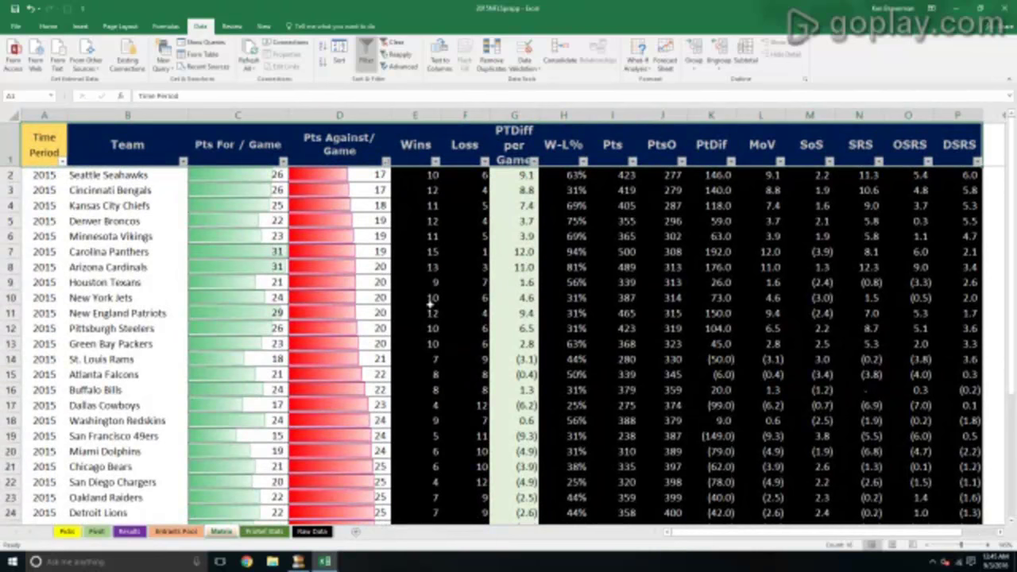
pyautogui.click(353, 252)
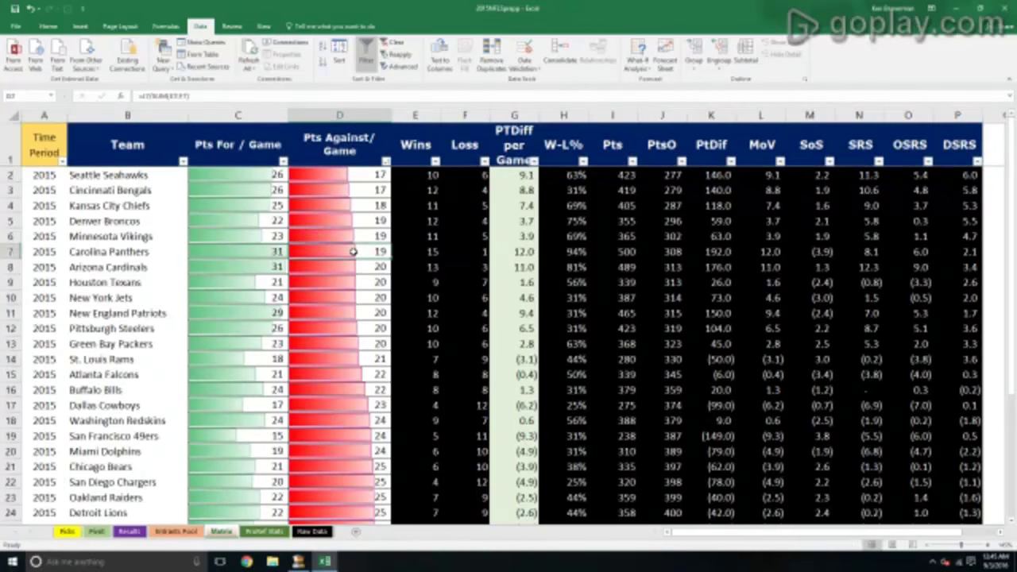
# Review the weekly selections on the Picks sheet and the matchups on the Pivot sheet
pyautogui.click(96, 531)
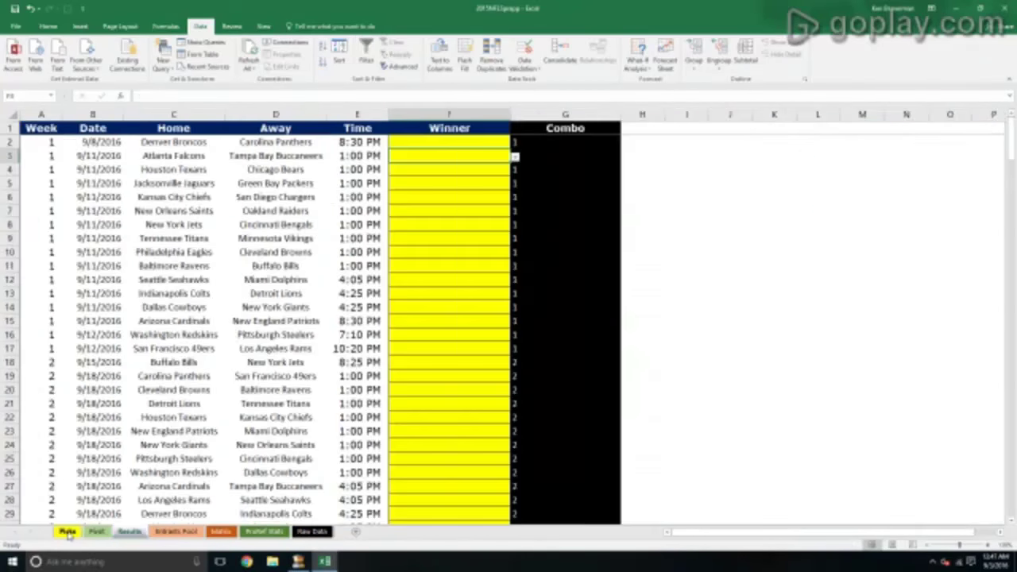
pyautogui.click(68, 531)
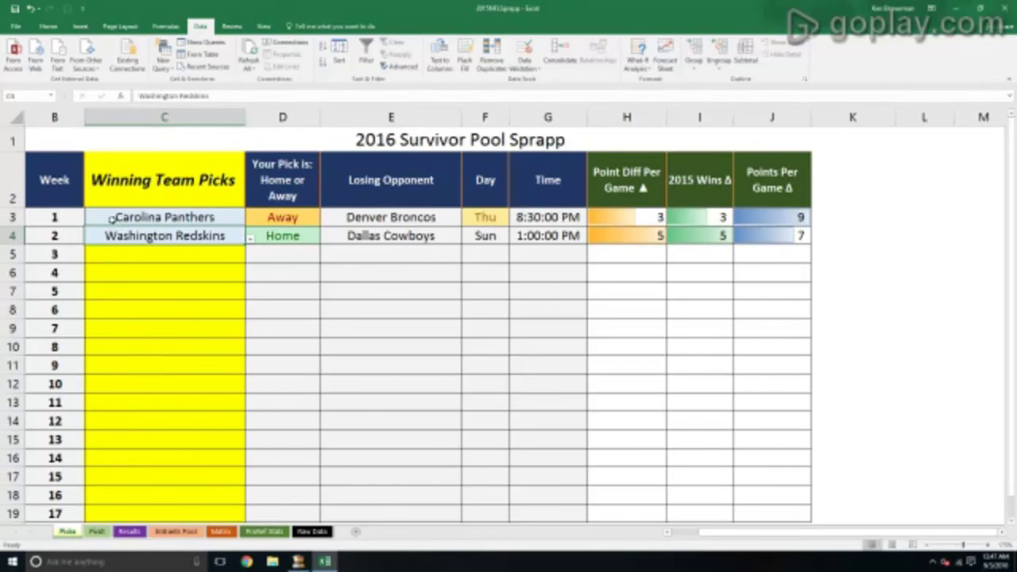
pyautogui.click(96, 530)
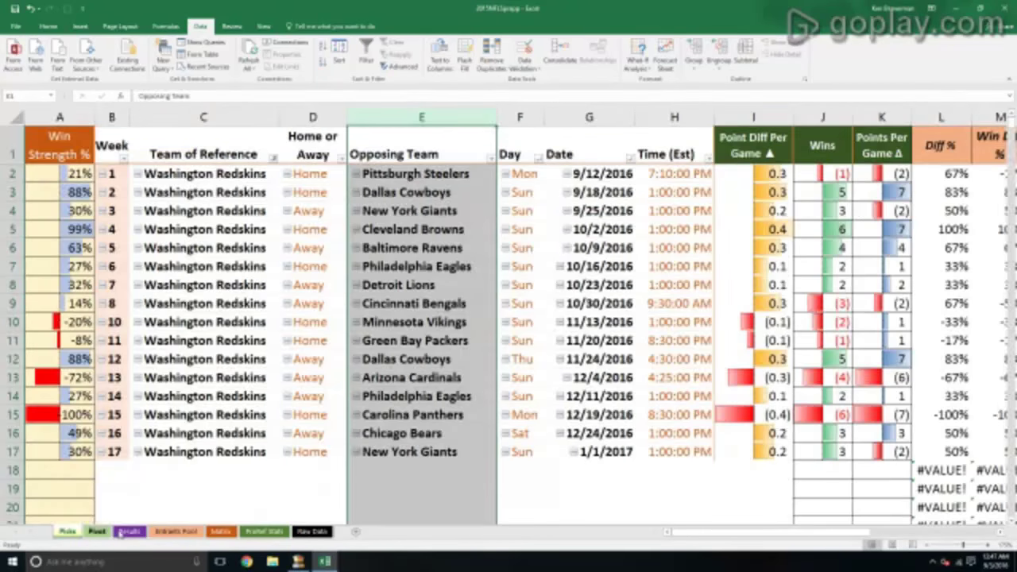
# On the Results sheet, set Denver Broncos as the winner of the week 1 game against the Carolina Panthers
pyautogui.click(129, 531)
pyautogui.click(436, 141)
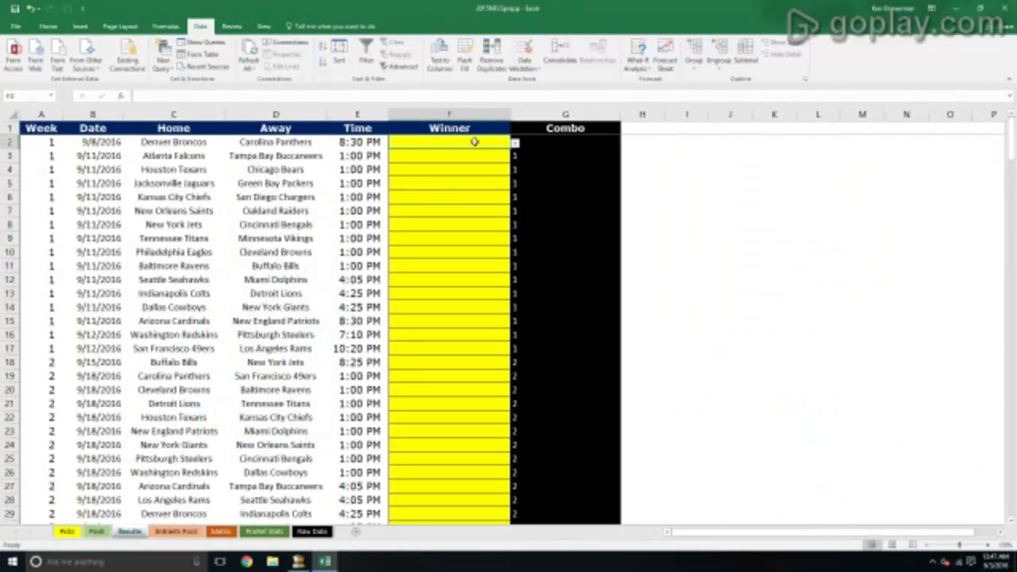
pyautogui.click(514, 144)
pyautogui.click(445, 150)
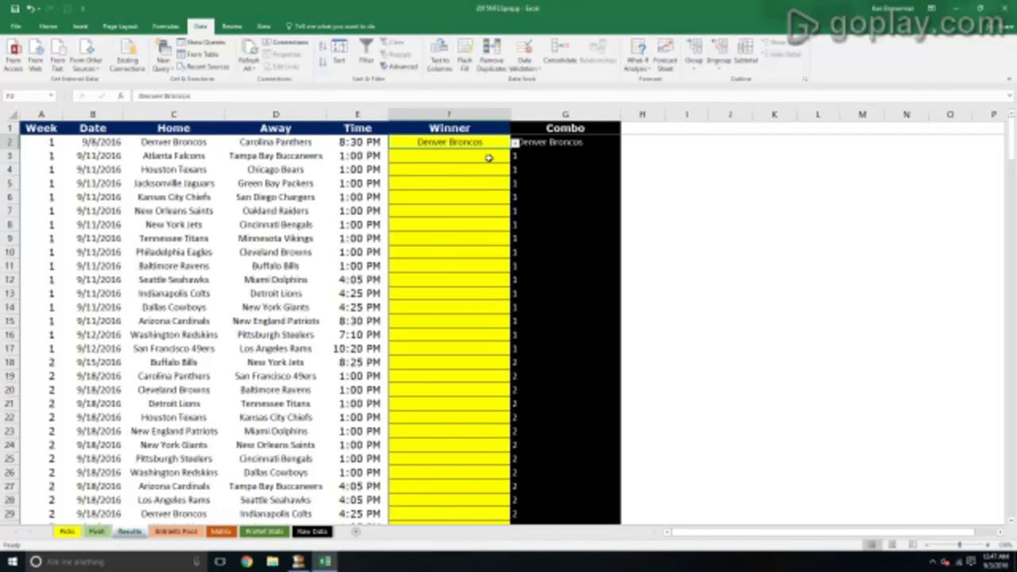
# Set Atlanta Falcons as winner against the Tampa Bay Buccaneers and Chicago Bears as winner against the Houston Texans in week 1
pyautogui.click(481, 158)
pyautogui.click(515, 157)
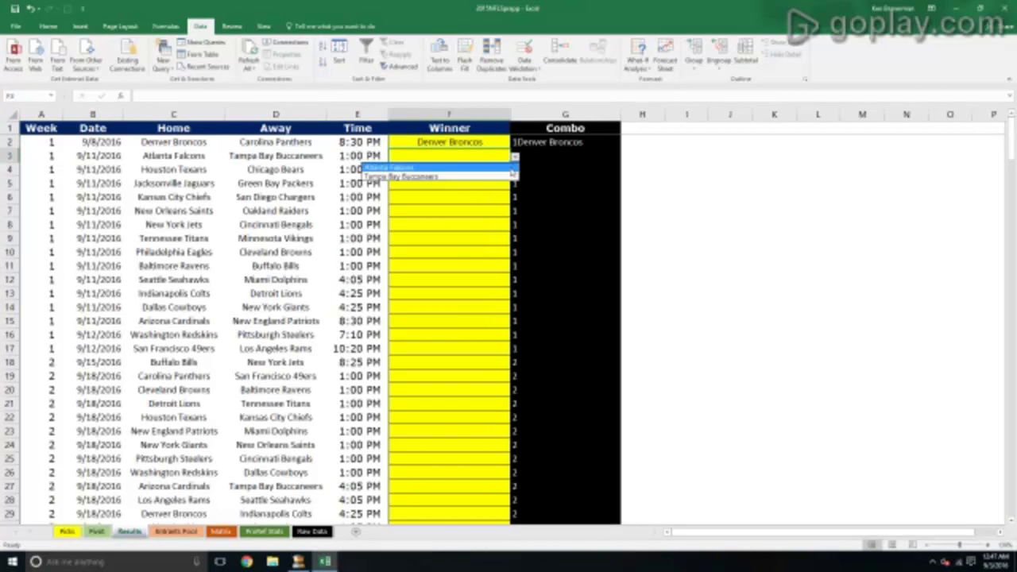
pyautogui.click(508, 168)
pyautogui.click(502, 168)
pyautogui.click(515, 170)
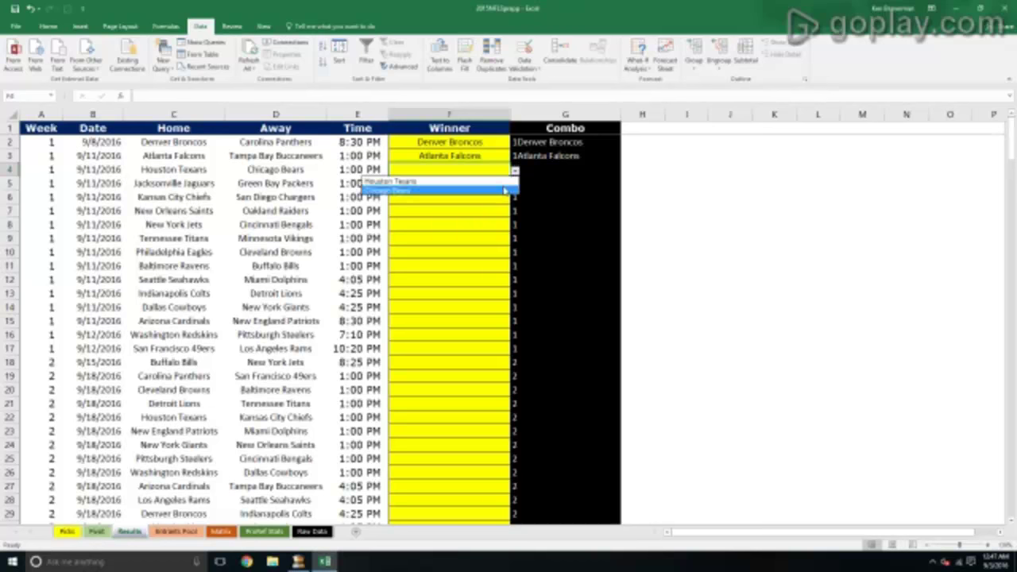
pyautogui.click(477, 191)
# On the Picks sheet, pick Minnesota Vikings for week 3 and Carolina Panthers for week 4
pyautogui.click(166, 533)
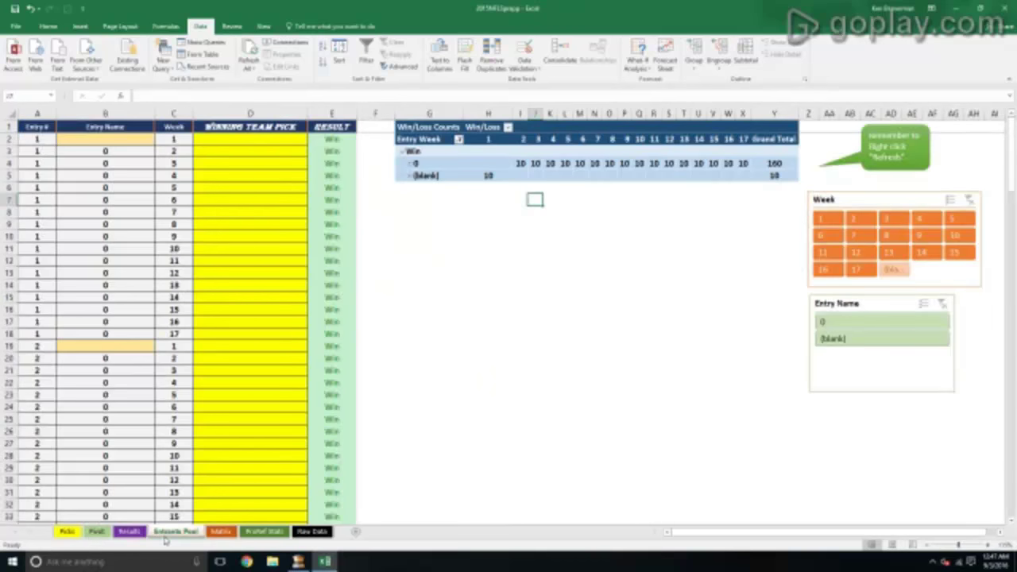
pyautogui.click(67, 532)
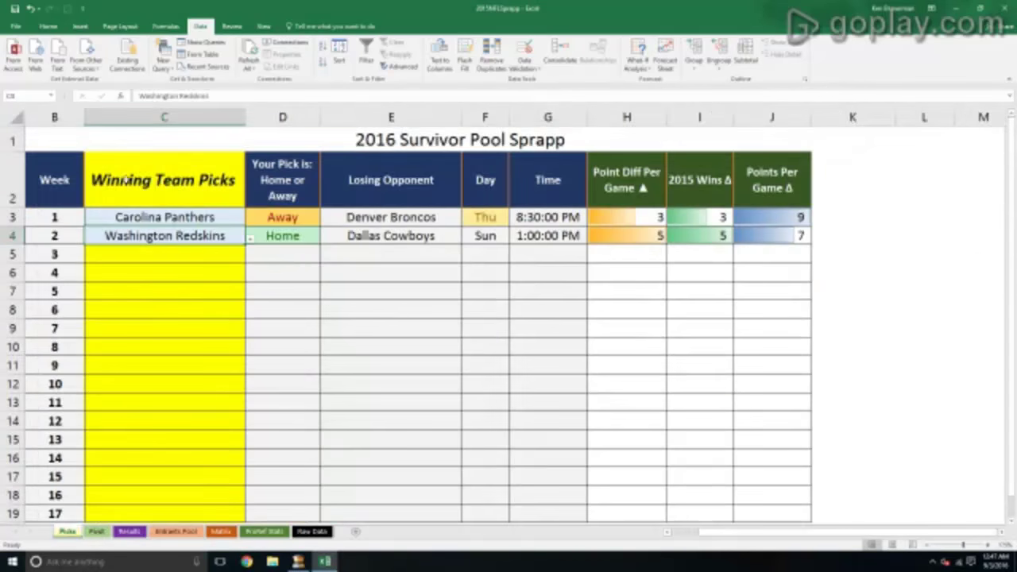
pyautogui.rightClick(131, 216)
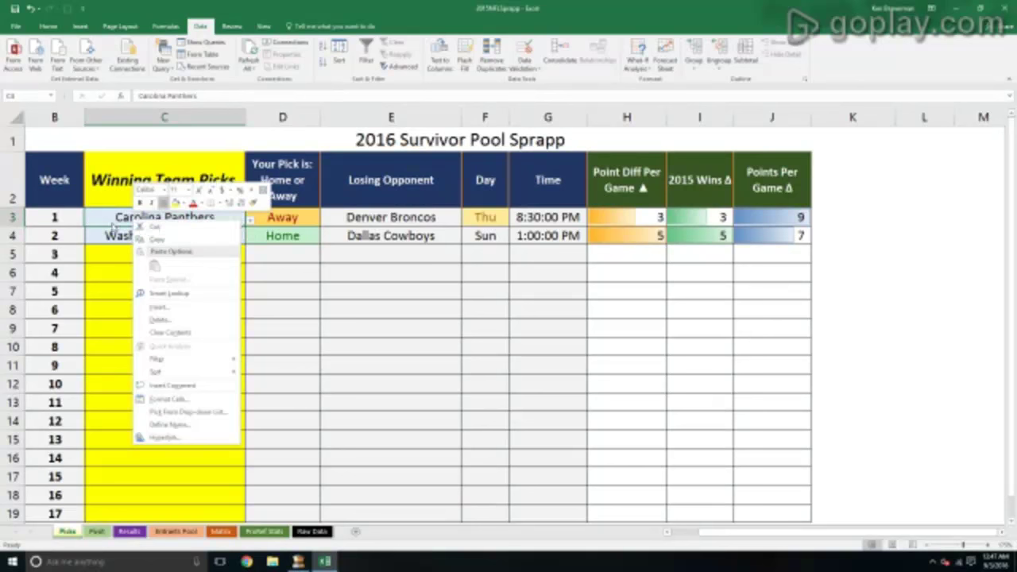
pyautogui.click(119, 252)
pyautogui.click(251, 257)
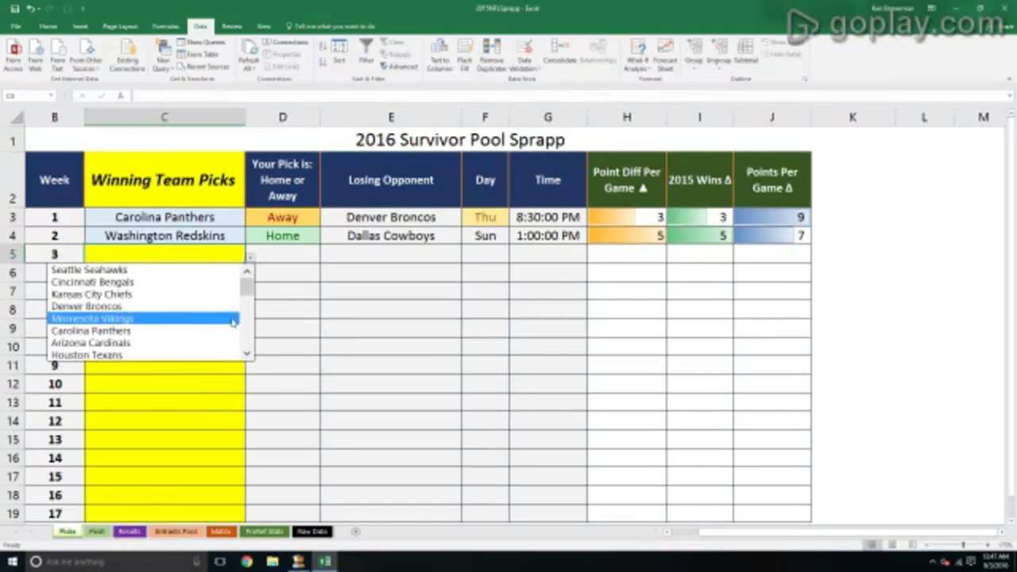
pyautogui.click(178, 318)
pyautogui.click(178, 273)
pyautogui.click(251, 280)
pyautogui.click(191, 340)
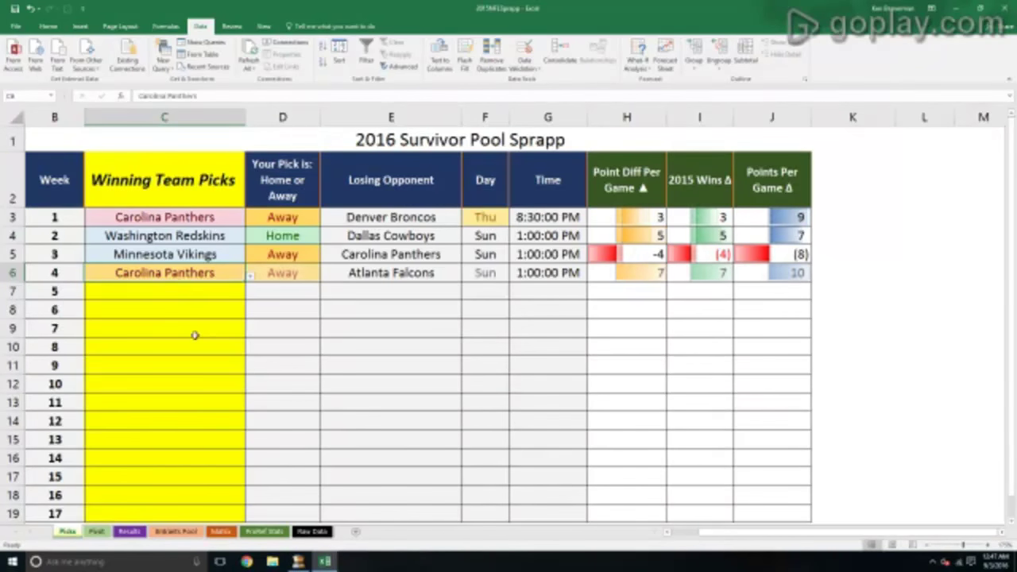
# Change the week 4 winning team pick to New England Patriots
pyautogui.click(180, 286)
pyautogui.click(211, 273)
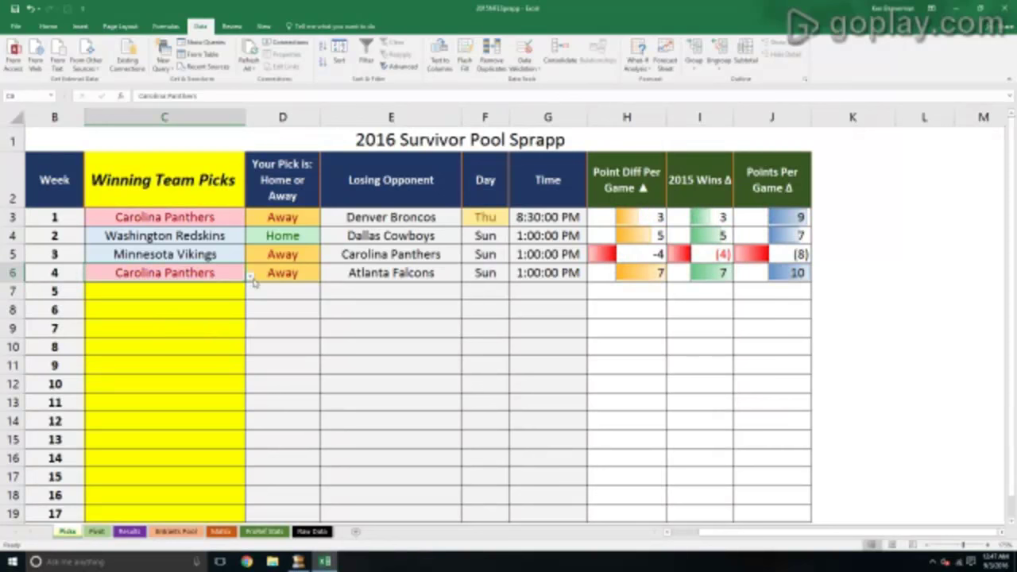
pyautogui.click(251, 278)
pyautogui.click(211, 339)
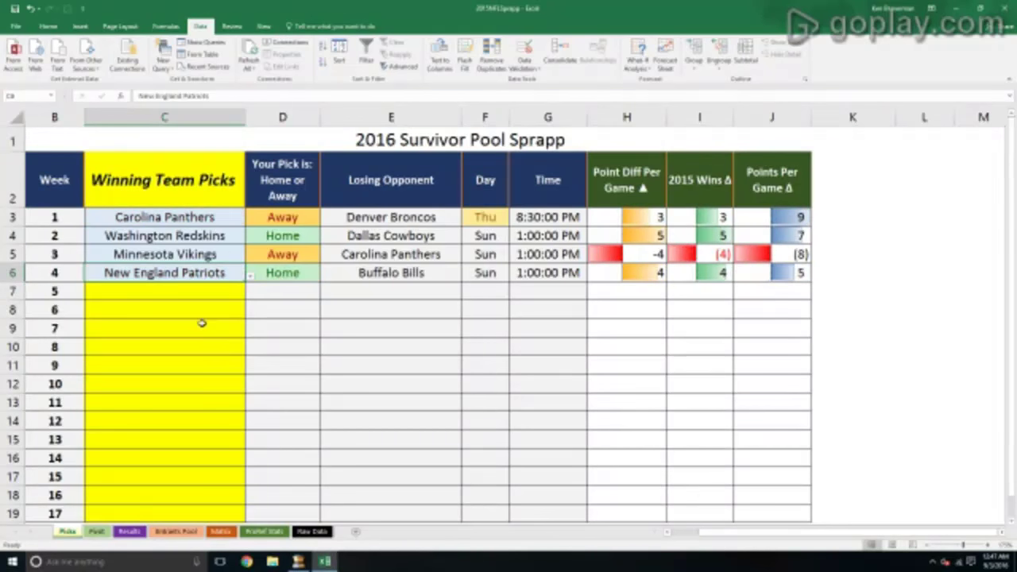
# Copy the winning team picks for weeks 1 to 17 and paste them into entry 1's picks on the Entrants Pool sheet
pyautogui.moveTo(173, 217); pyautogui.dragTo(166, 377)
pyautogui.rightClick(167, 132)
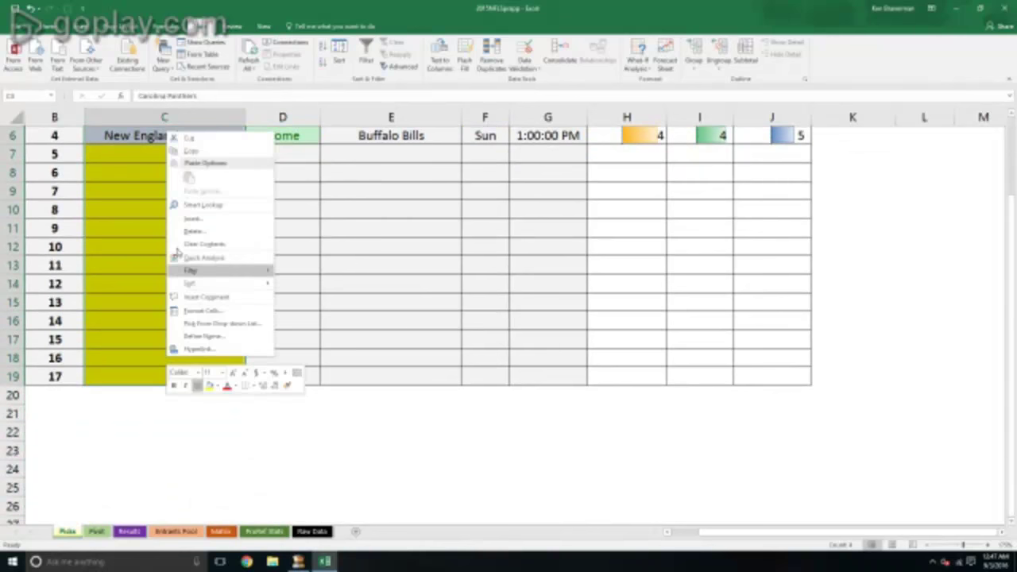
pyautogui.click(202, 152)
pyautogui.scroll(2, 235, 472)
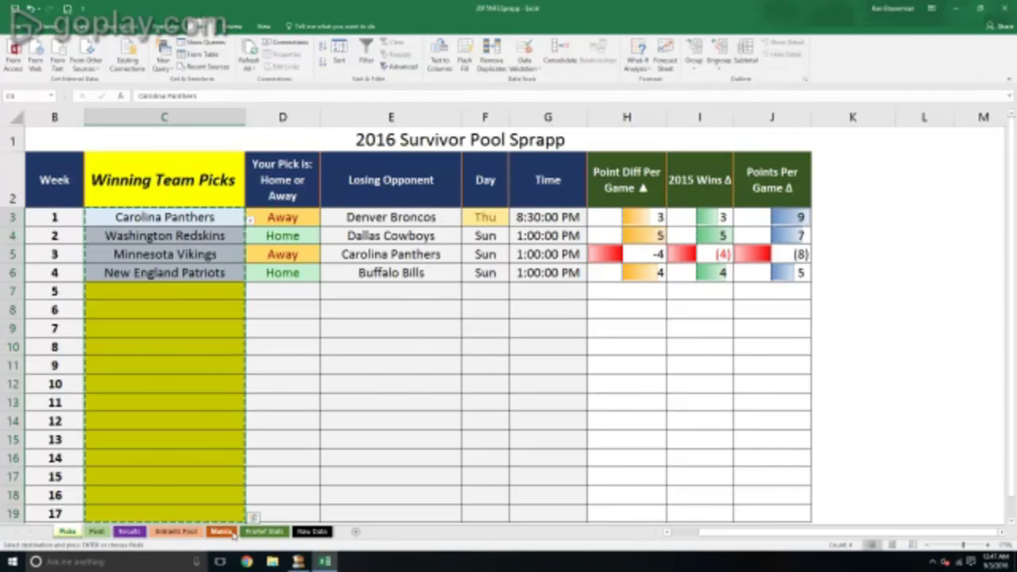
pyautogui.click(135, 531)
pyautogui.click(176, 530)
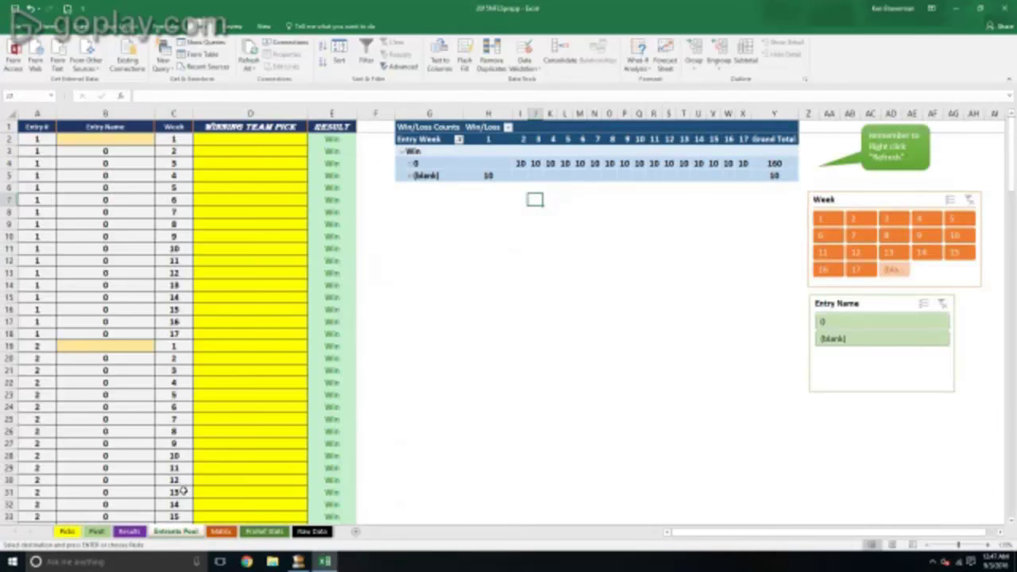
pyautogui.click(236, 140)
pyautogui.rightClick(236, 140)
pyautogui.click(274, 179)
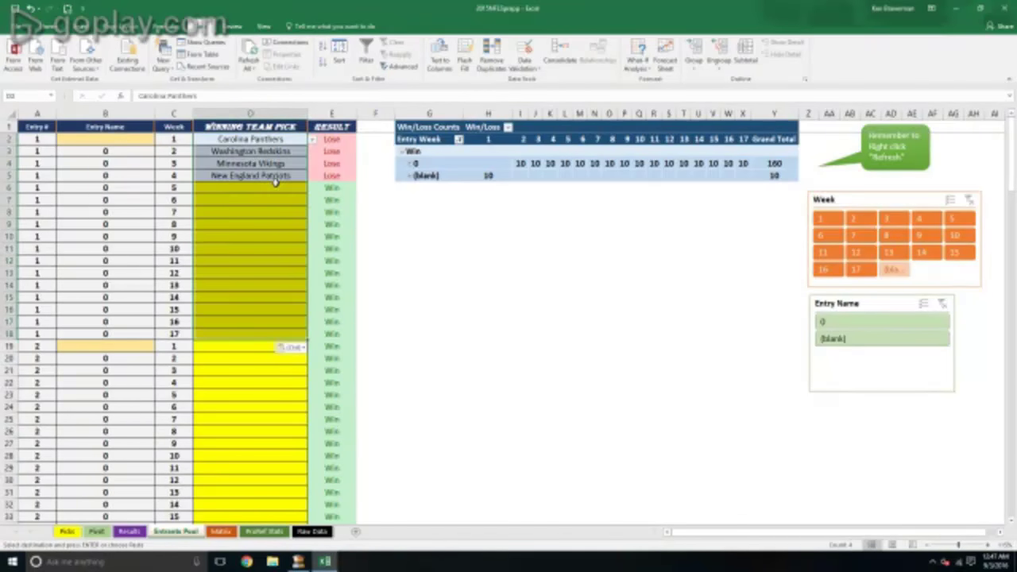
# Enter the first entrant's name for entry 1 and refresh the Win/Loss Counts pivot table
pyautogui.click(119, 139)
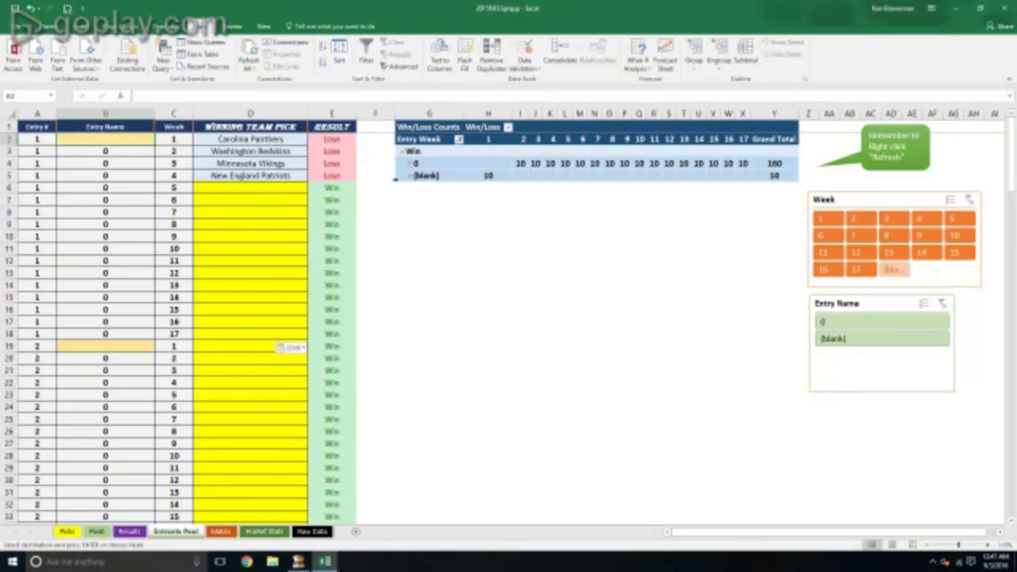
pyautogui.write('K')
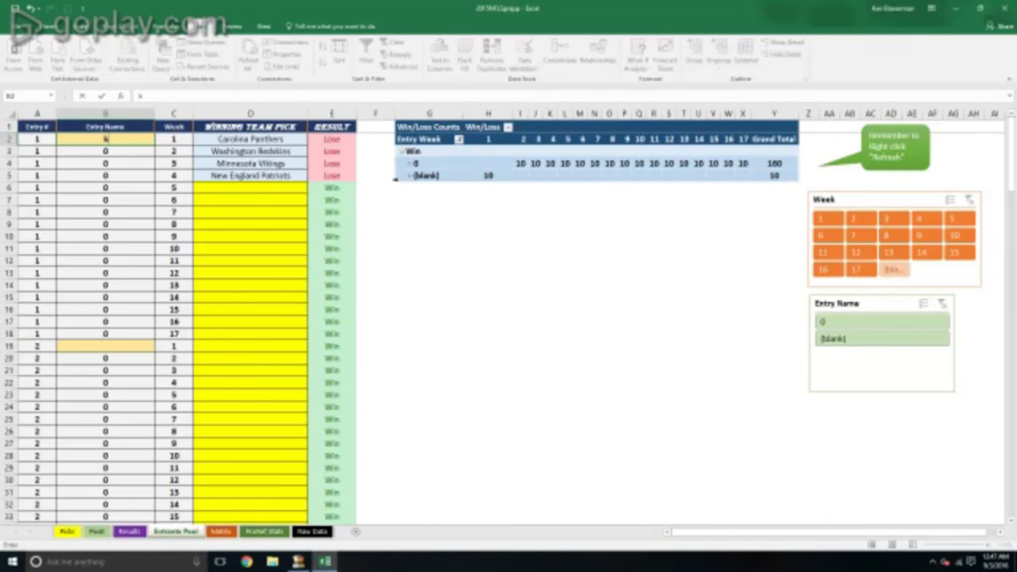
pyautogui.write('en')
pyautogui.press('Return')
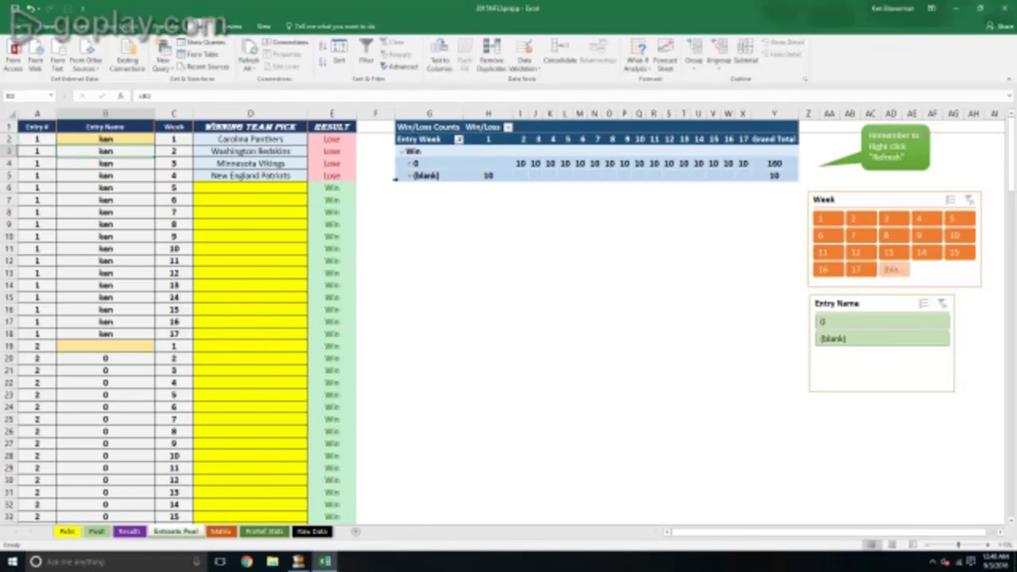
pyautogui.moveTo(270, 142); pyautogui.dragTo(231, 332)
pyautogui.rightClick(520, 175)
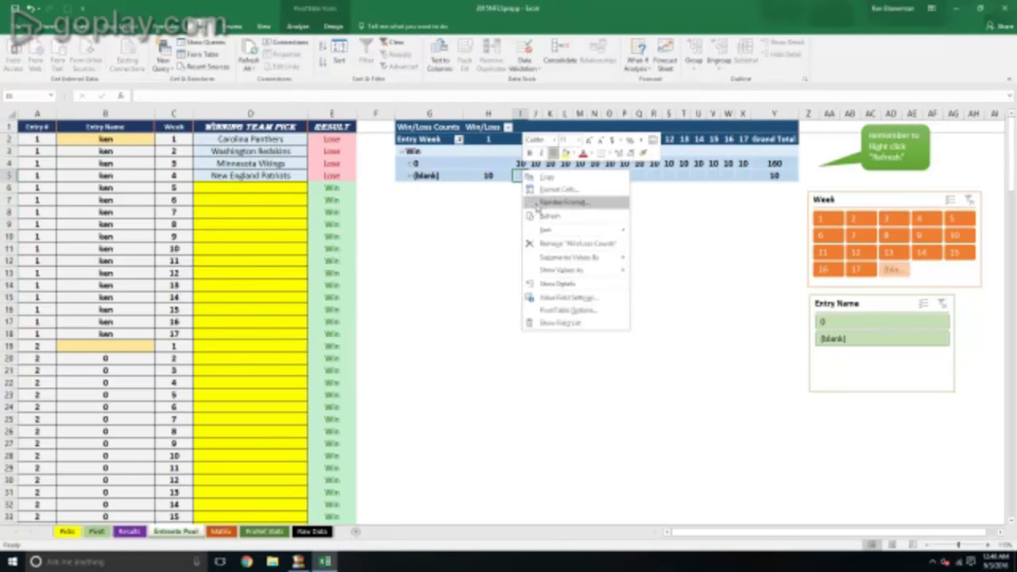
pyautogui.click(539, 216)
# Inspect the formula behind entry 1's week 1 result without changing it
pyautogui.click(285, 141)
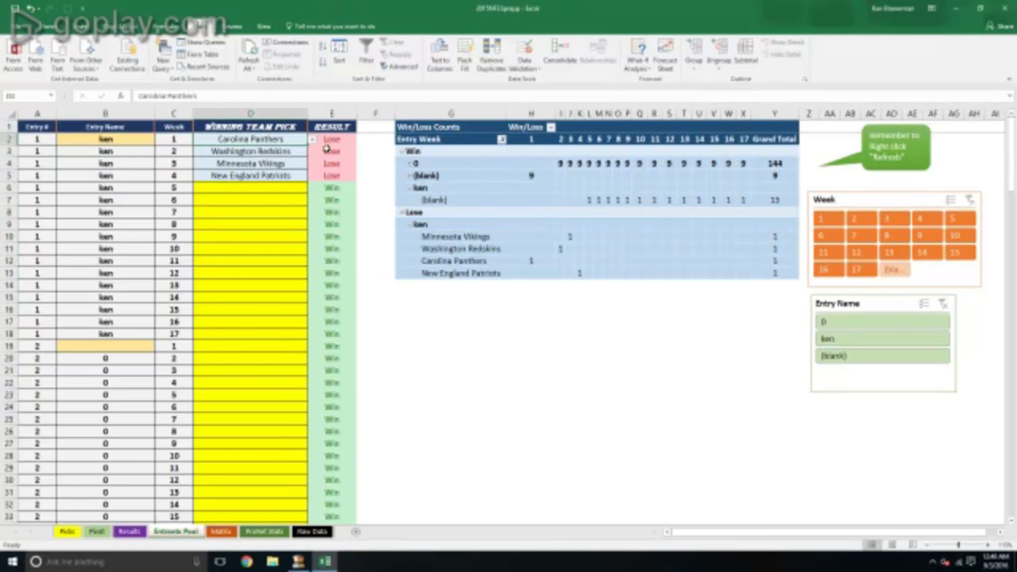
pyautogui.click(343, 140)
pyautogui.doubleClick(343, 140)
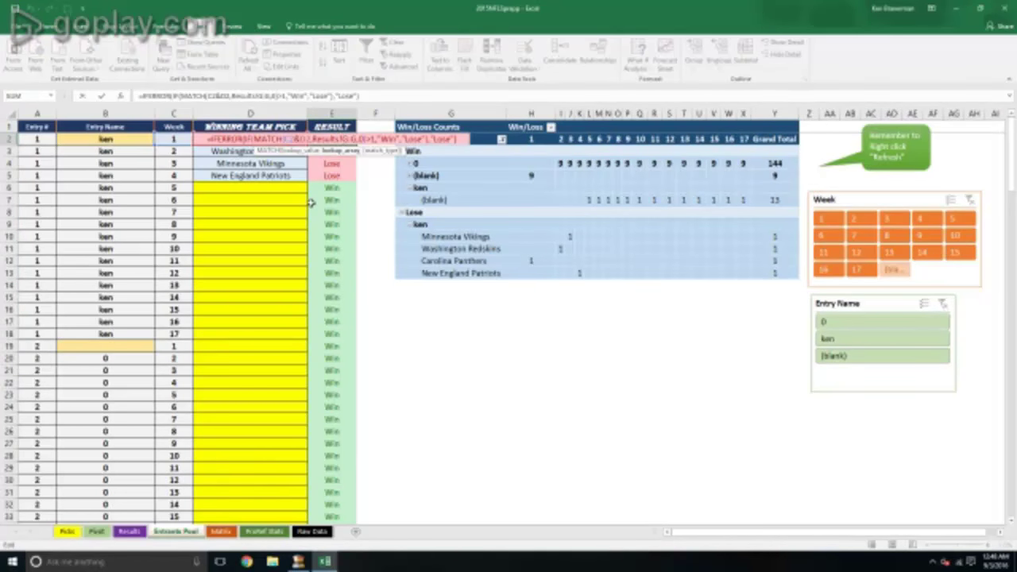
pyautogui.press('Escape')
pyautogui.press('Left')
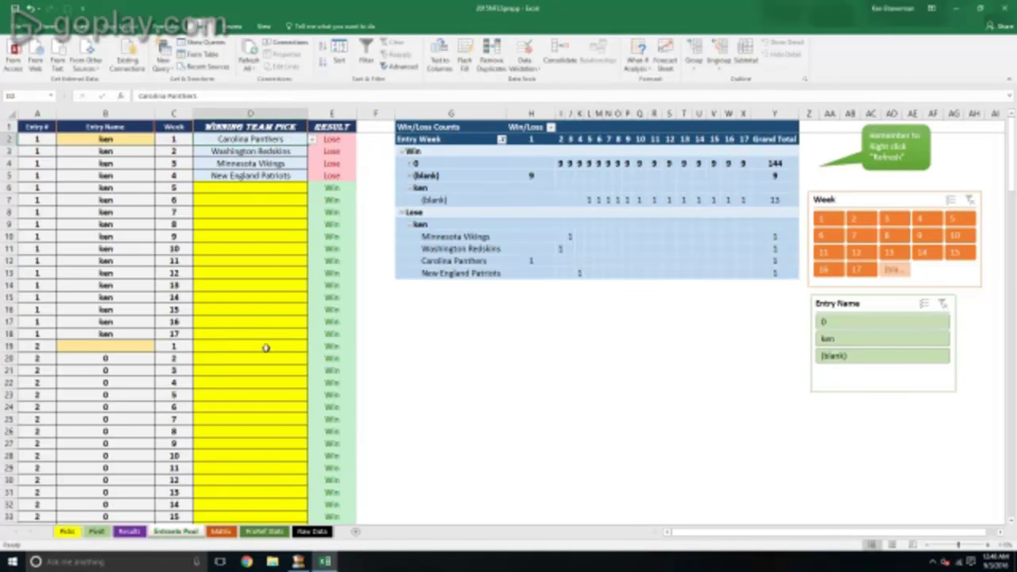
# On the Results sheet, set Carolina Panthers as the winner of the week 1 game against the Denver Broncos
pyautogui.click(128, 532)
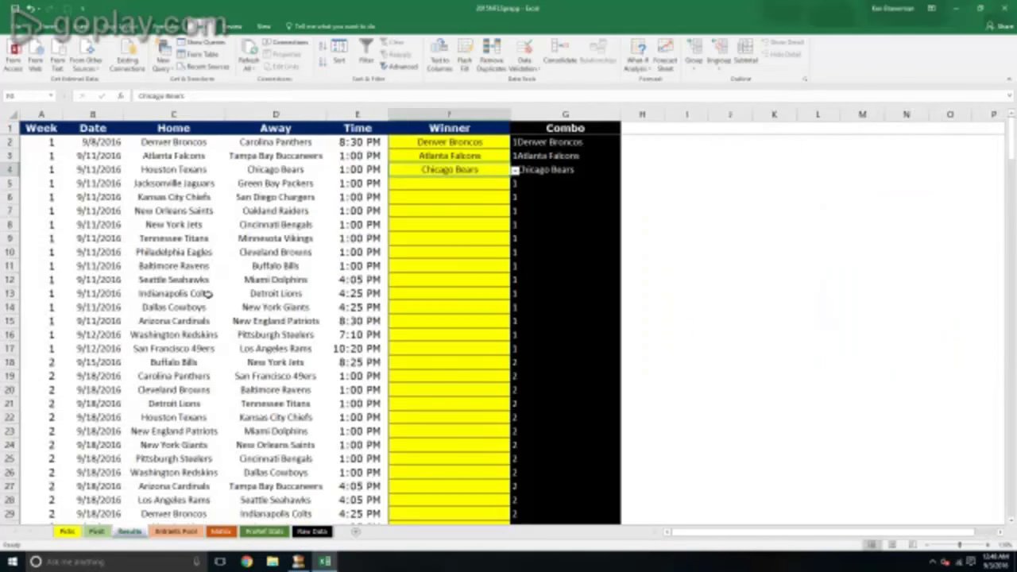
pyautogui.click(414, 144)
pyautogui.click(515, 143)
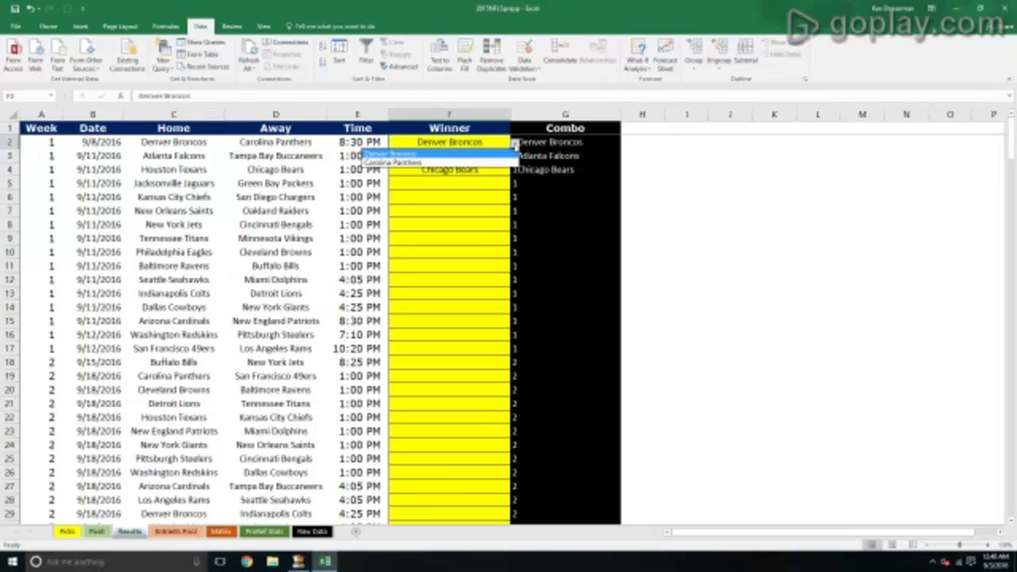
pyautogui.click(500, 163)
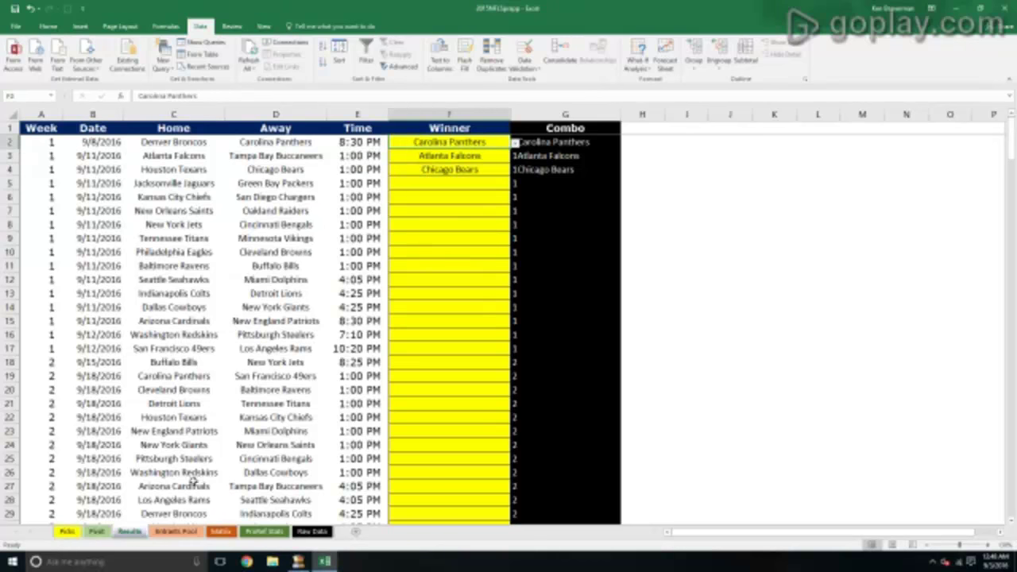
# Return to the Entrants Pool sheet and refresh the pivot table with the changed game result
pyautogui.click(175, 531)
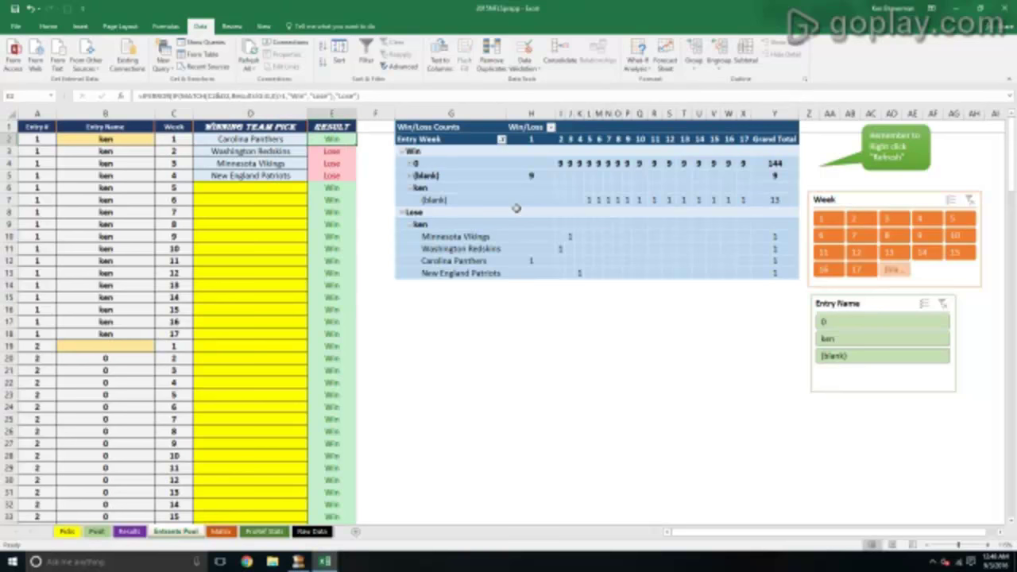
pyautogui.rightClick(570, 188)
pyautogui.click(596, 225)
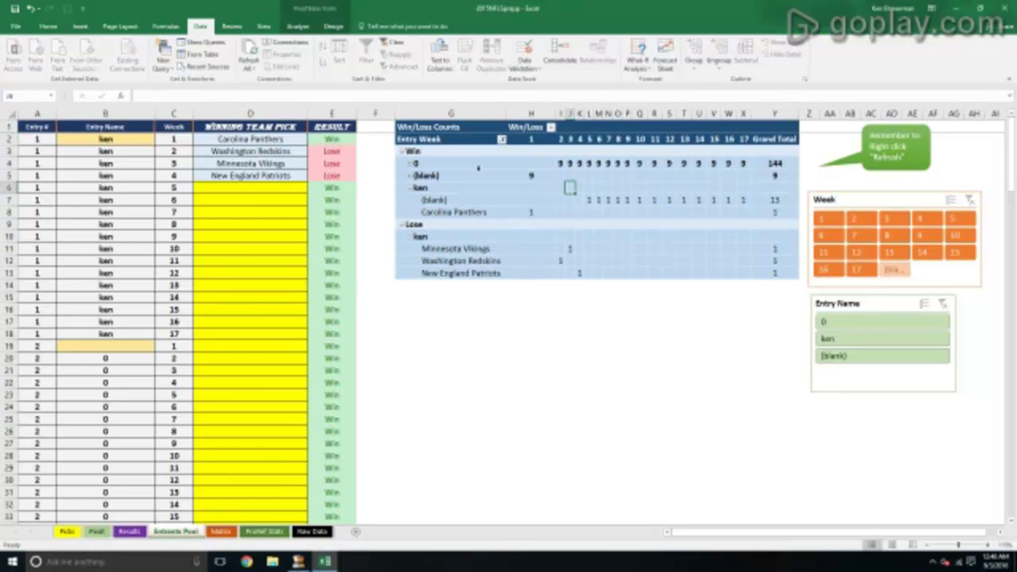
# Collapse the first entrant's team details in the pivot table and filter it to week 1 with the Week slicer
pyautogui.click(419, 151)
pyautogui.click(527, 213)
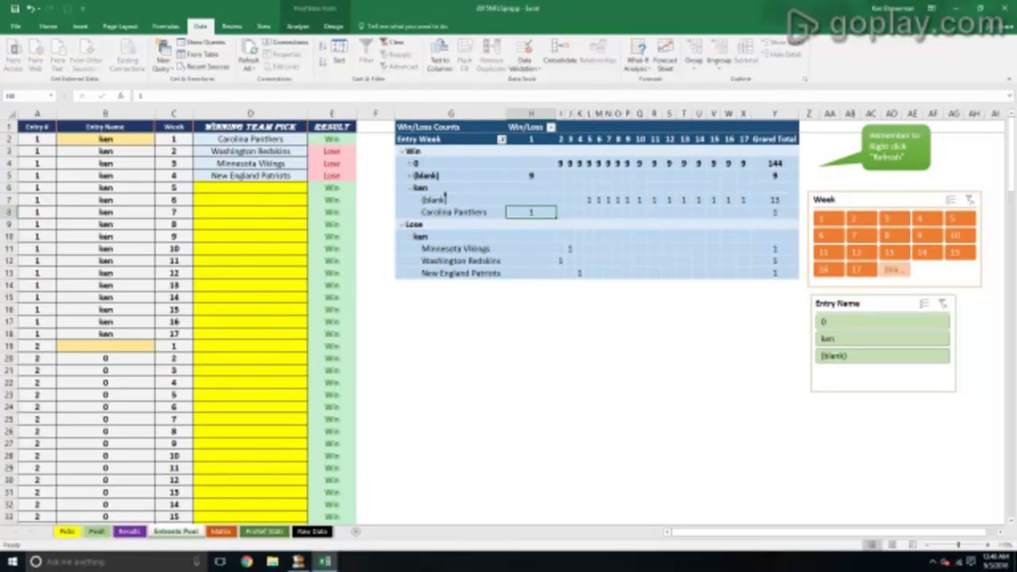
pyautogui.click(405, 188)
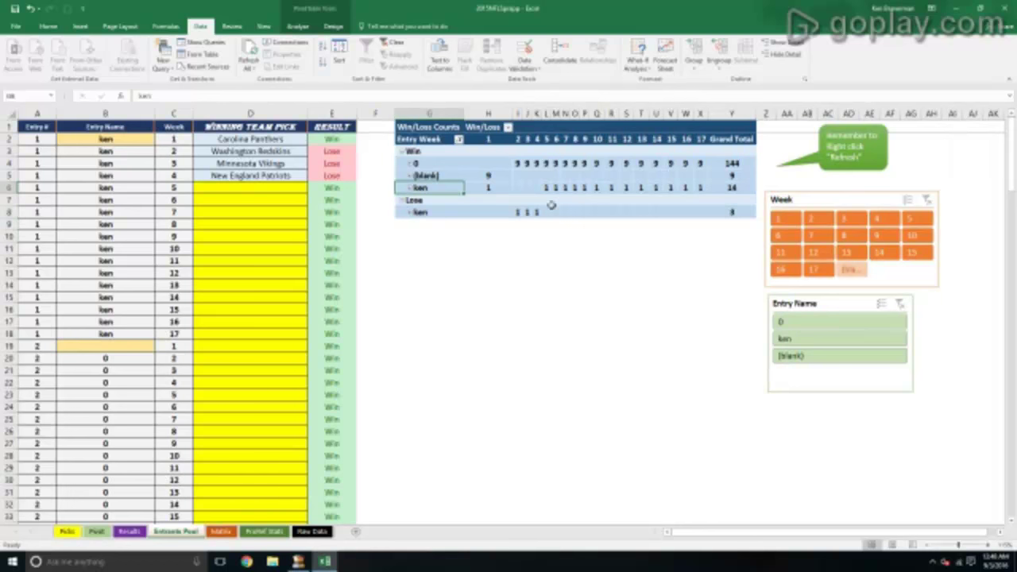
pyautogui.click(490, 139)
pyautogui.click(780, 221)
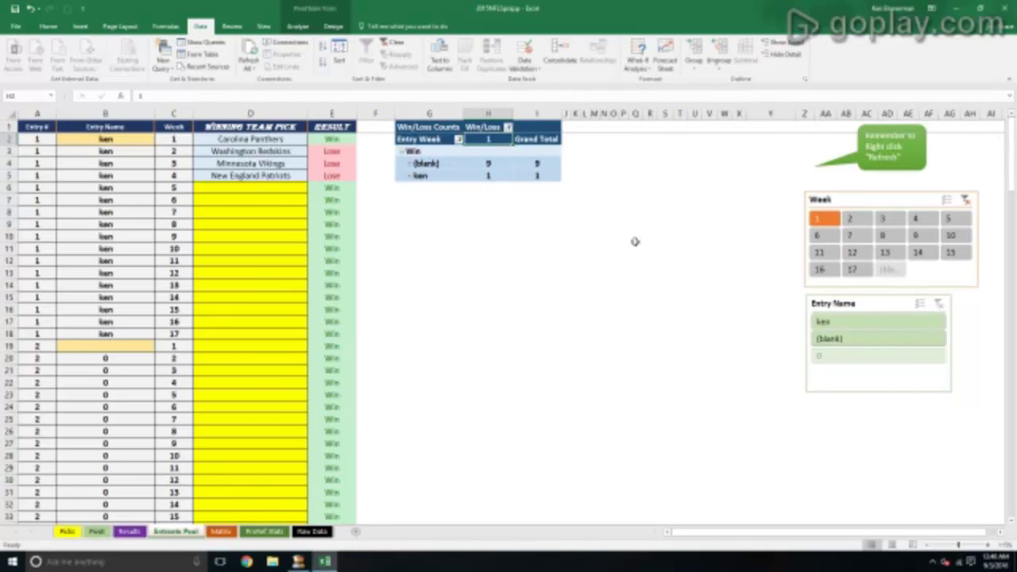
# For entry 2, enter the second entrant's name and pick Denver Broncos for week 1
pyautogui.click(111, 348)
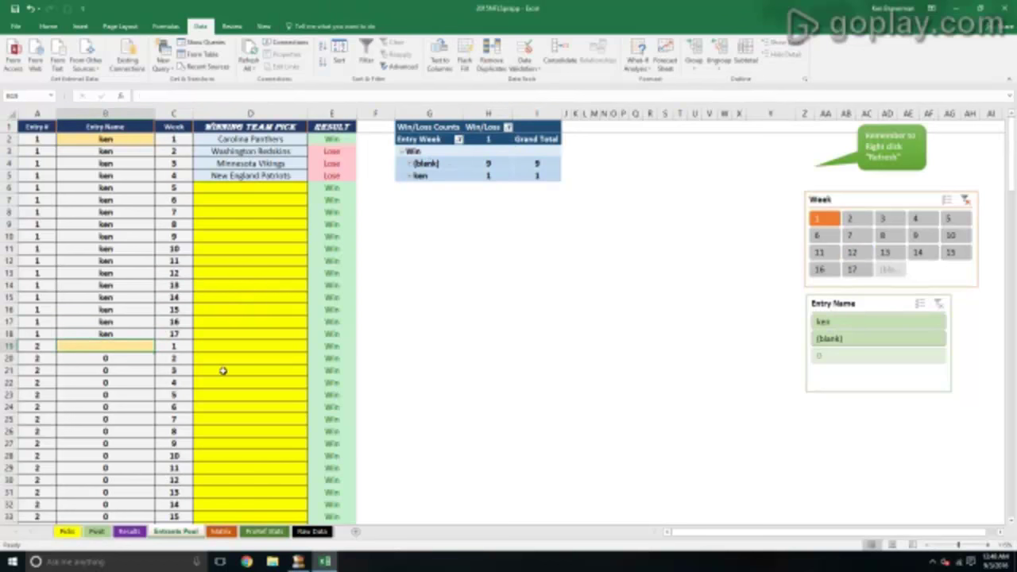
pyautogui.write('j')
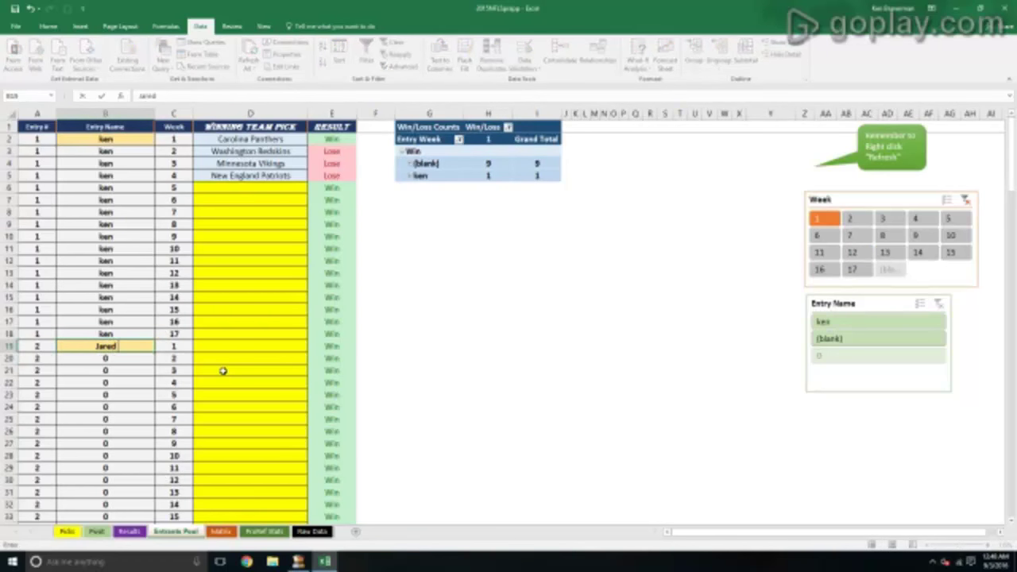
pyautogui.write('ared')
pyautogui.press('Tab')
pyautogui.press('Tab')
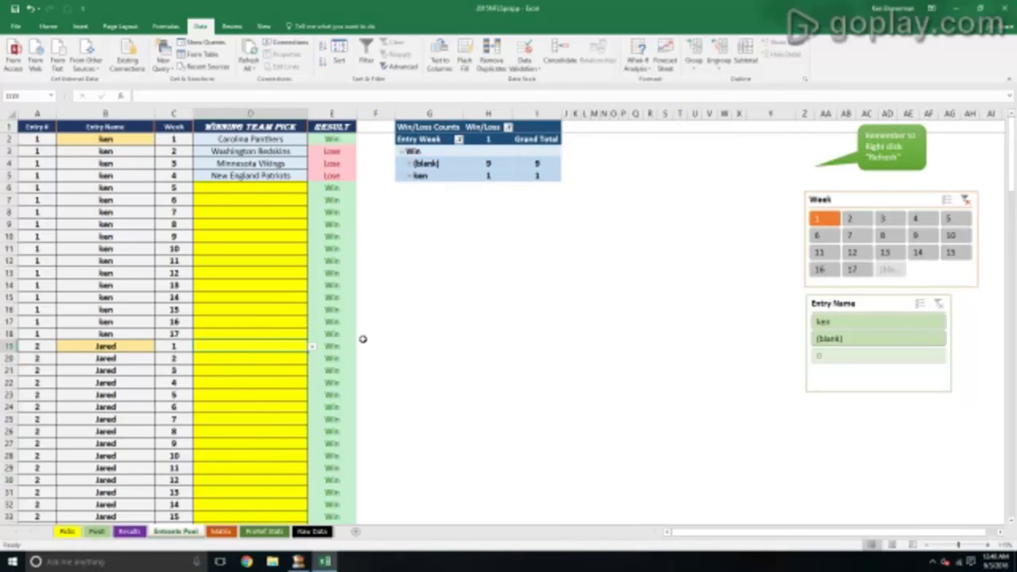
pyautogui.click(312, 350)
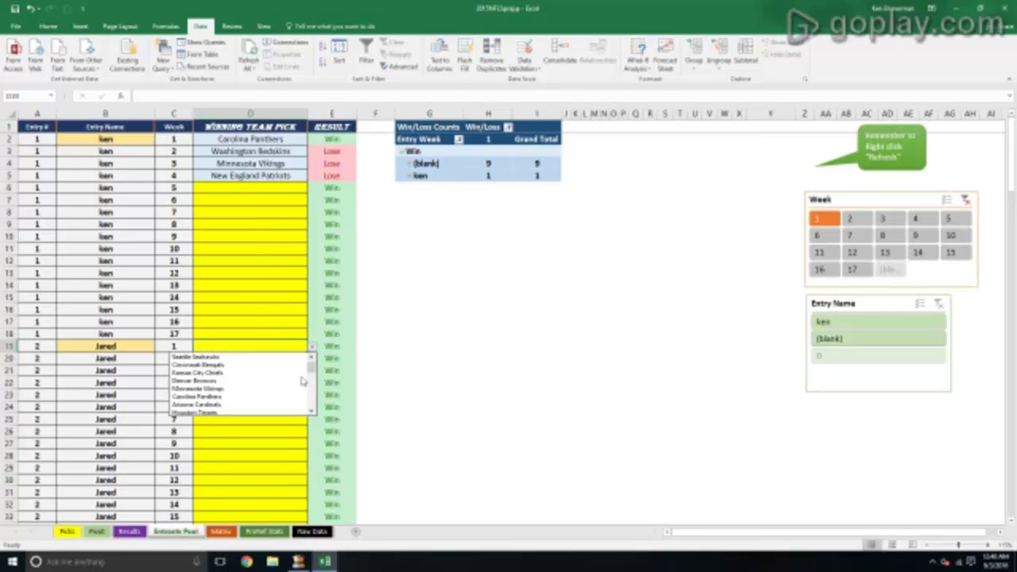
pyautogui.click(303, 381)
# Refresh the week 1 pivot table and collapse the second entrant's team details under Lose
pyautogui.rightClick(472, 173)
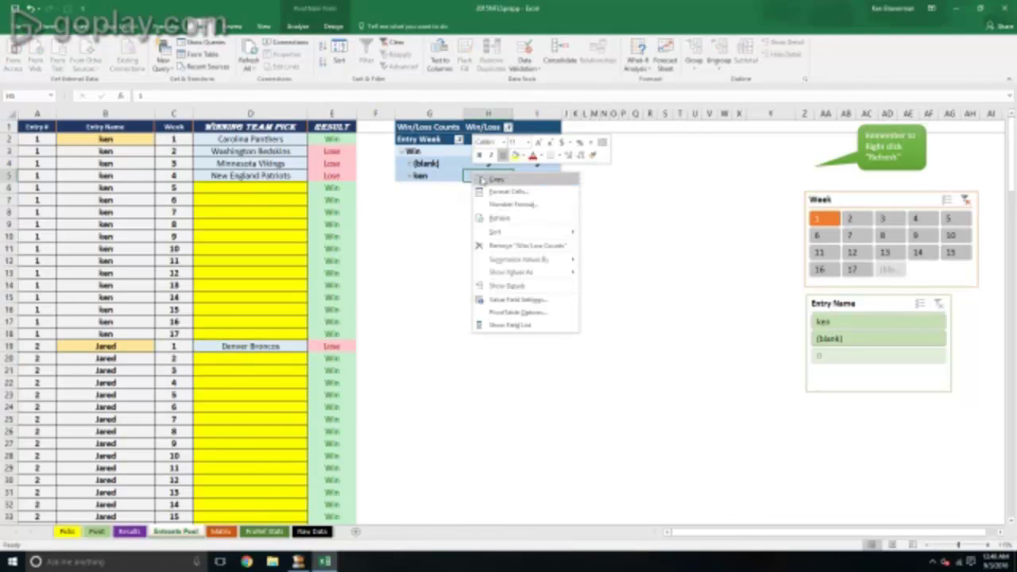
pyautogui.click(501, 209)
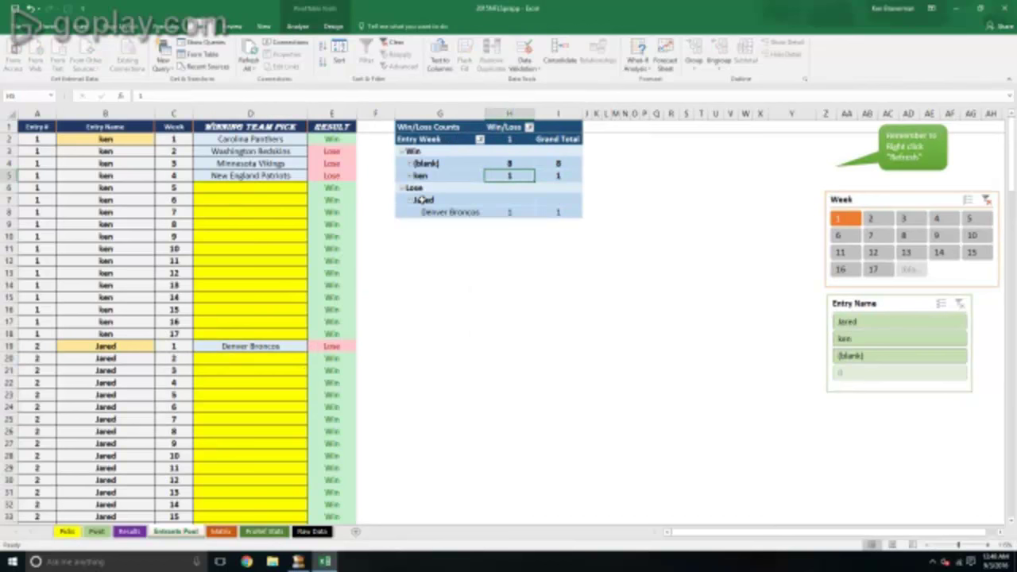
pyautogui.doubleClick(445, 200)
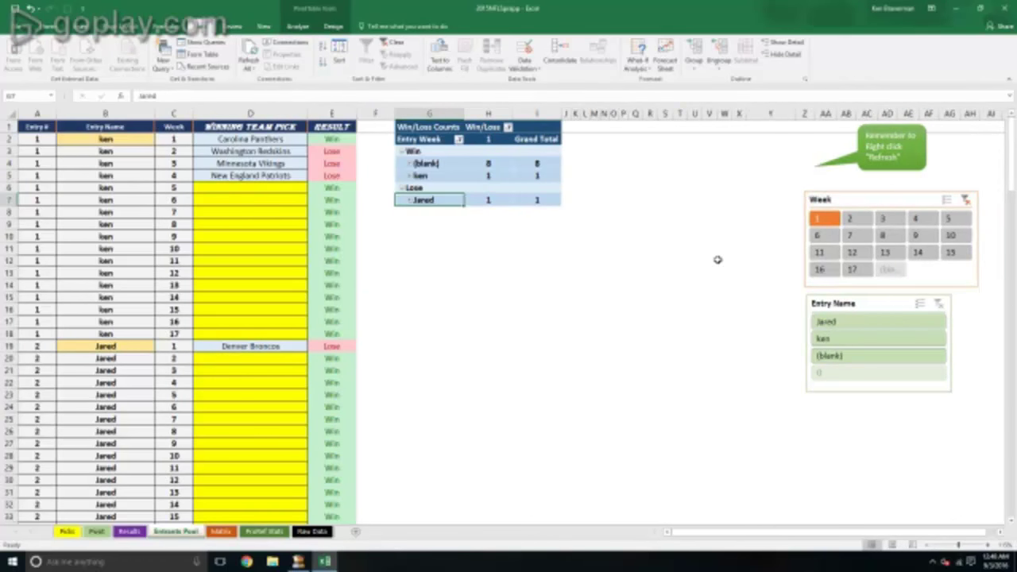
# Clear the Week slicer filter on the win/loss pivot table and look through the remaining numbered entries in the entrants list
pyautogui.click(965, 200)
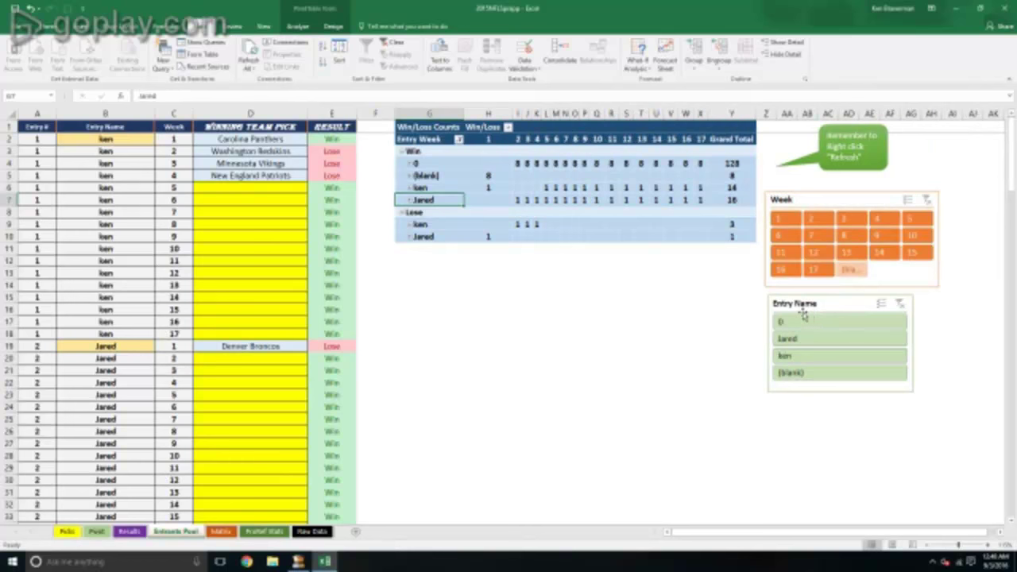
pyautogui.click(488, 174)
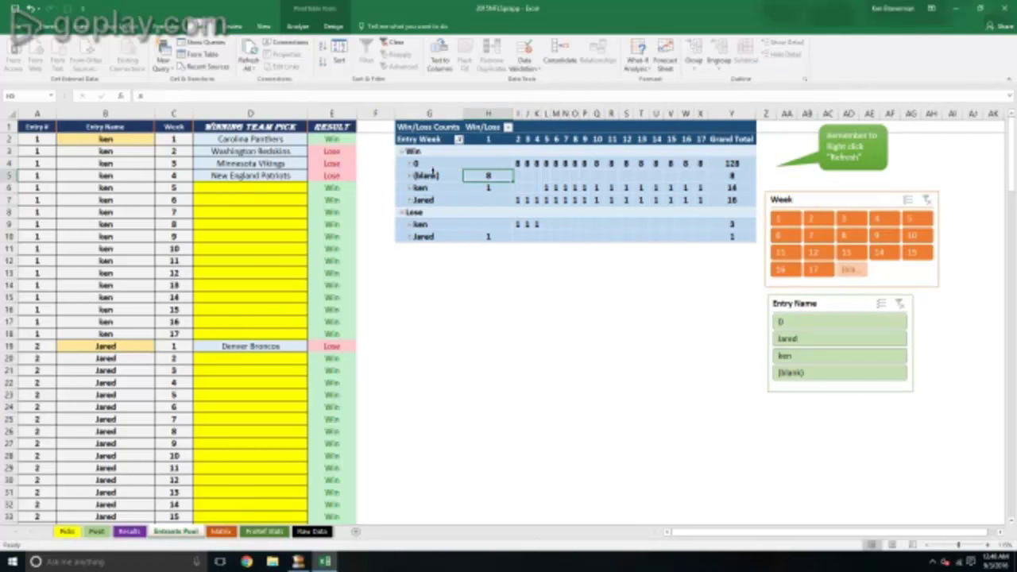
pyautogui.scroll(-3, 354, 296)
pyautogui.moveTo(159, 431); pyautogui.dragTo(548, 414)
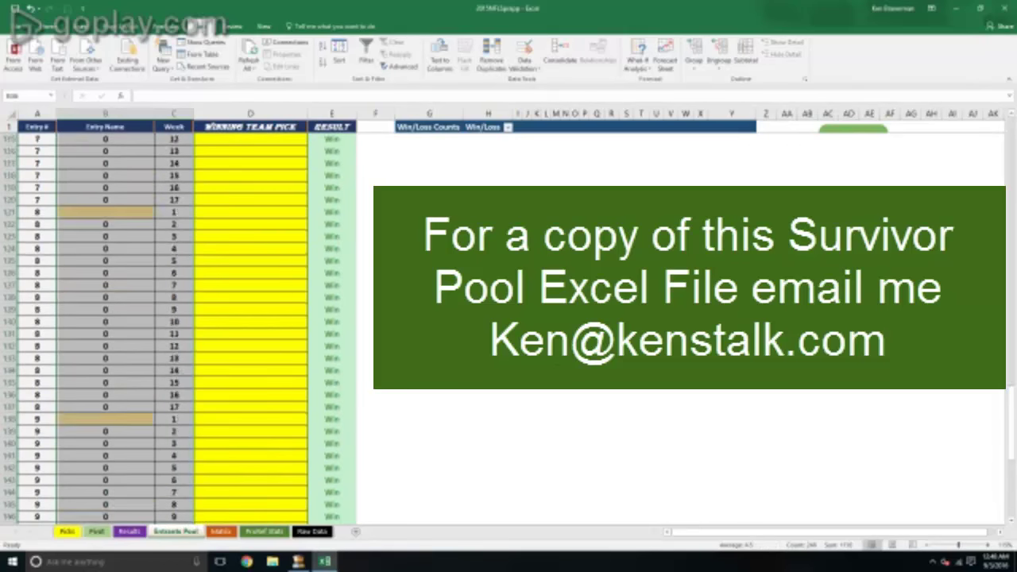
pyautogui.click(476, 394)
pyautogui.scroll(20, 476, 394)
pyautogui.scroll(3, 238, 317)
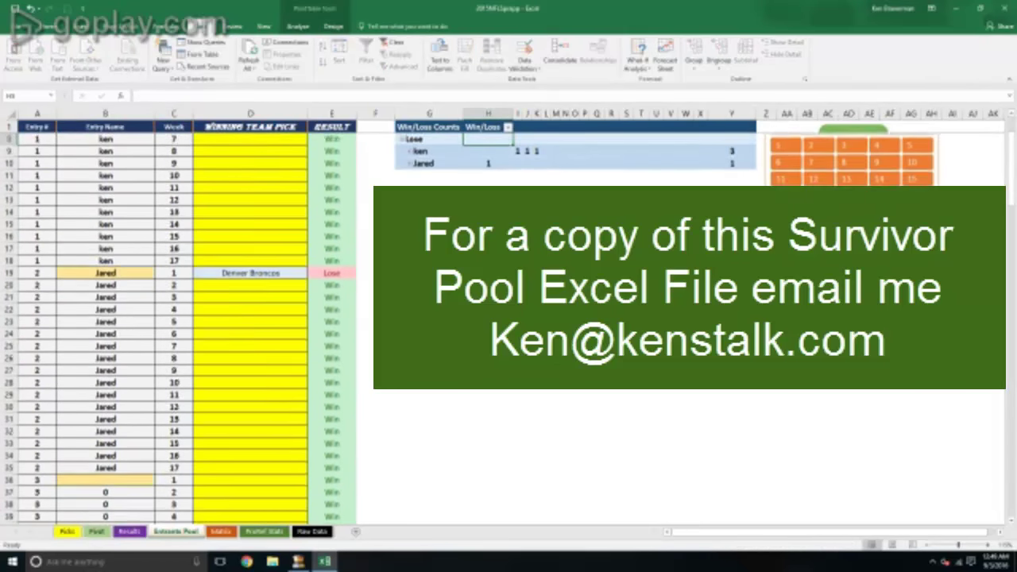
# Look over the Matrix, ProRef Stats and Raw Data sheets, return to Entrants Pool, and open the Pivot sheet
pyautogui.click(220, 531)
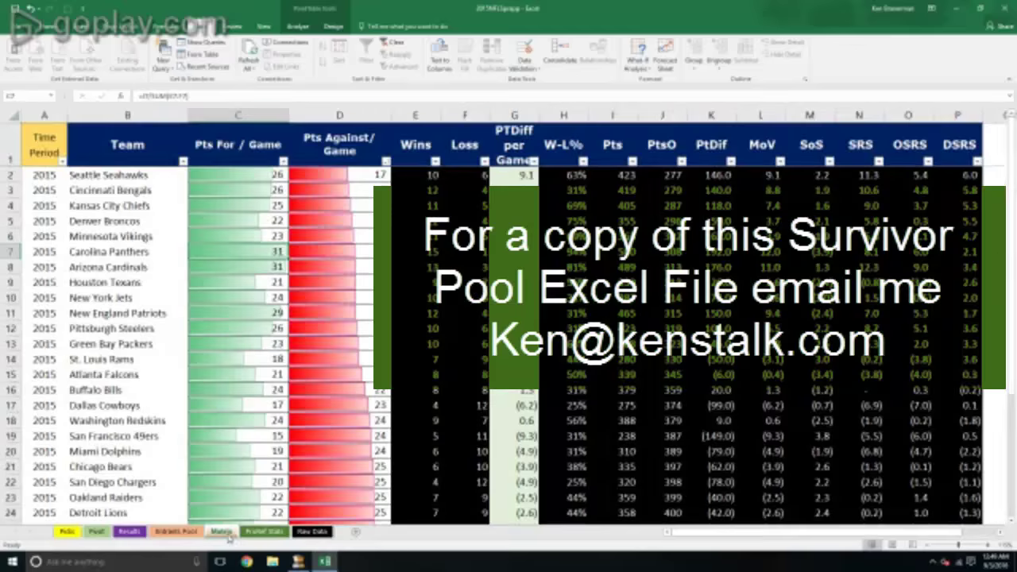
pyautogui.click(263, 531)
pyautogui.click(312, 531)
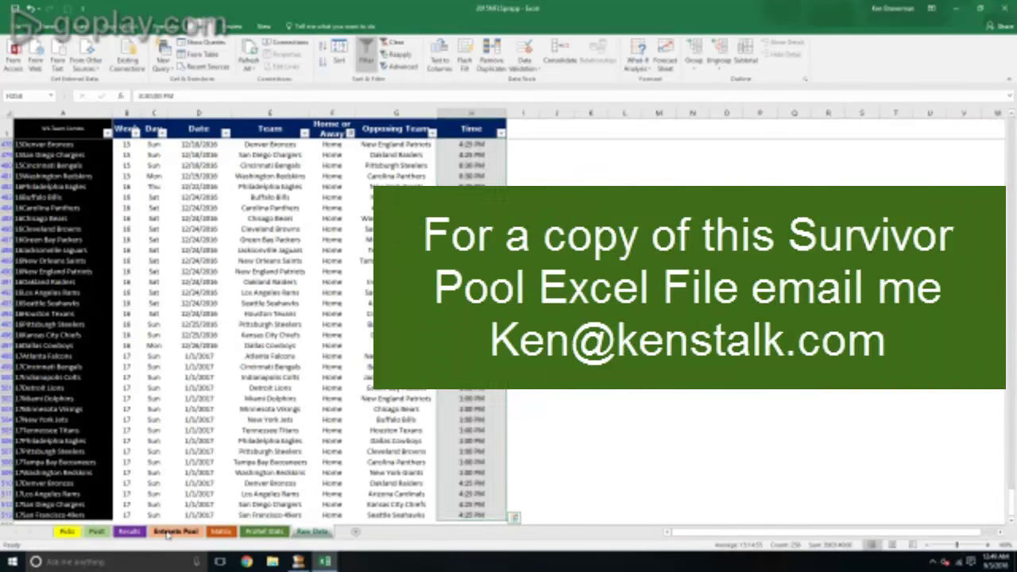
pyautogui.click(183, 531)
pyautogui.click(97, 530)
pyautogui.click(96, 530)
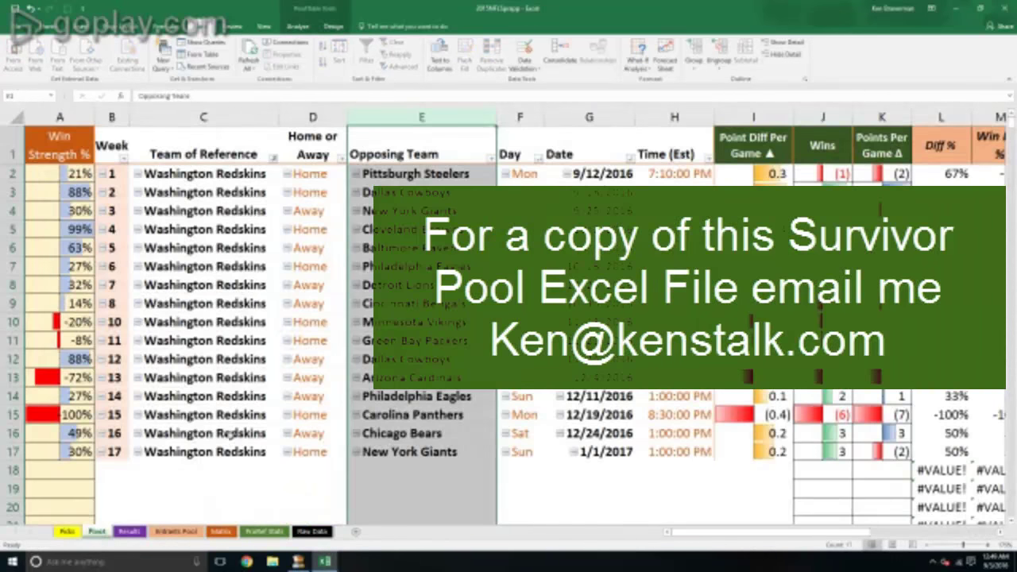